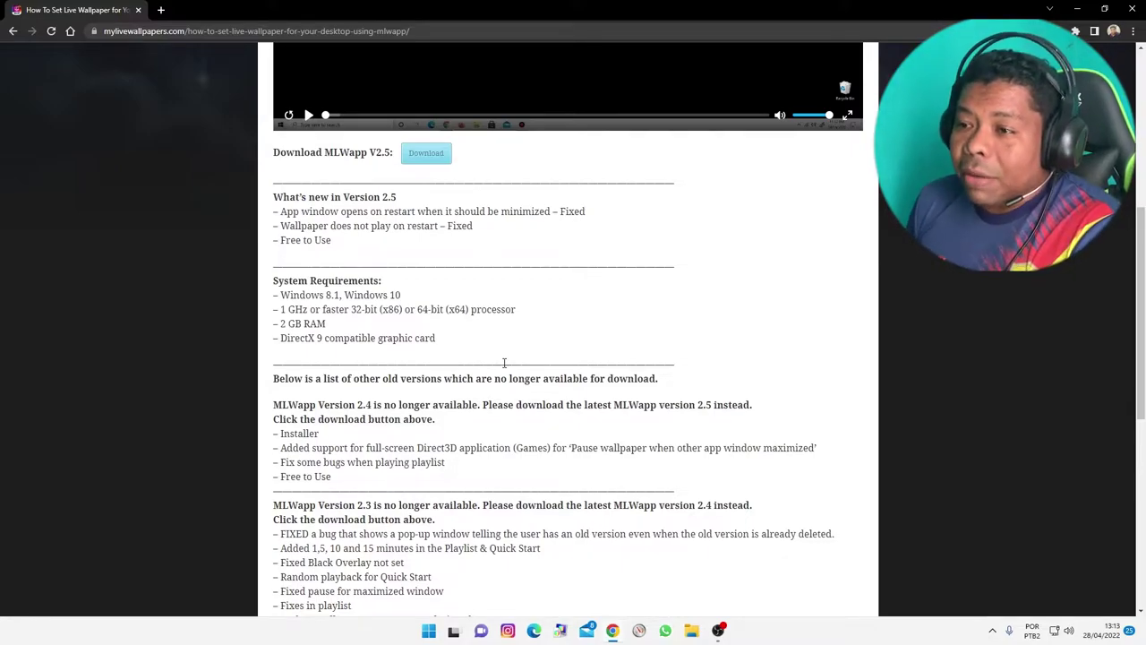
Download MLWapp V2.5 from the page and save MLWapp2.5.zip to the desktop (Área de Trabalho)
{"action": "scroll", "coordinate": [504, 363], "scroll_direction": "up", "scroll_amount": 5}
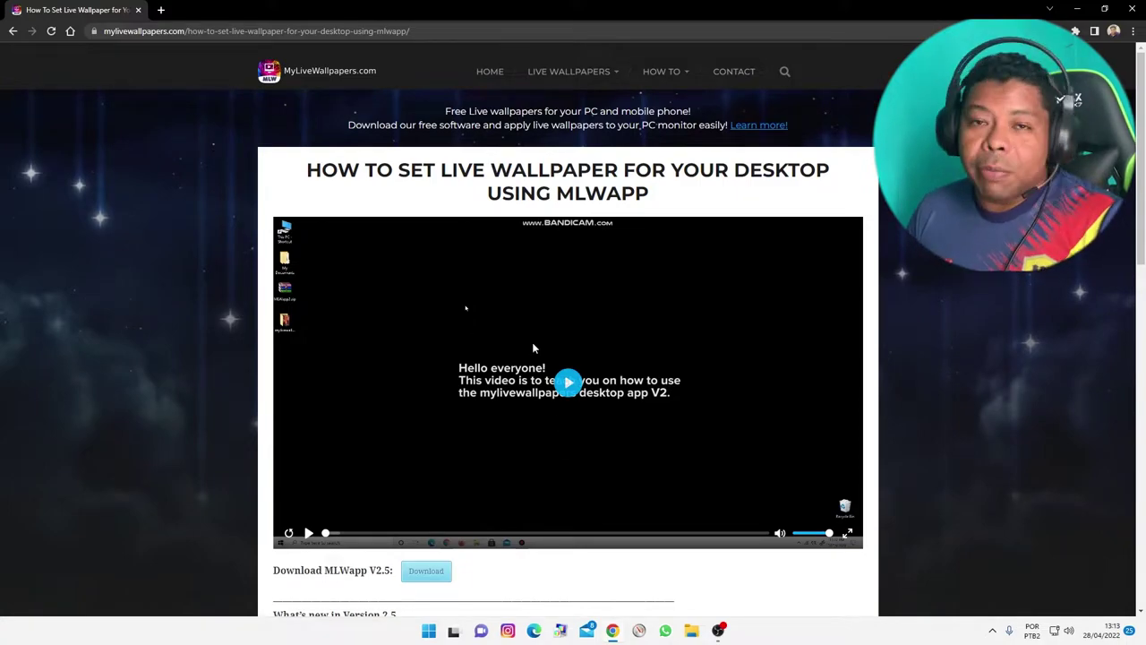
{"action": "scroll", "coordinate": [411, 576], "scroll_direction": "down", "scroll_amount": 2}
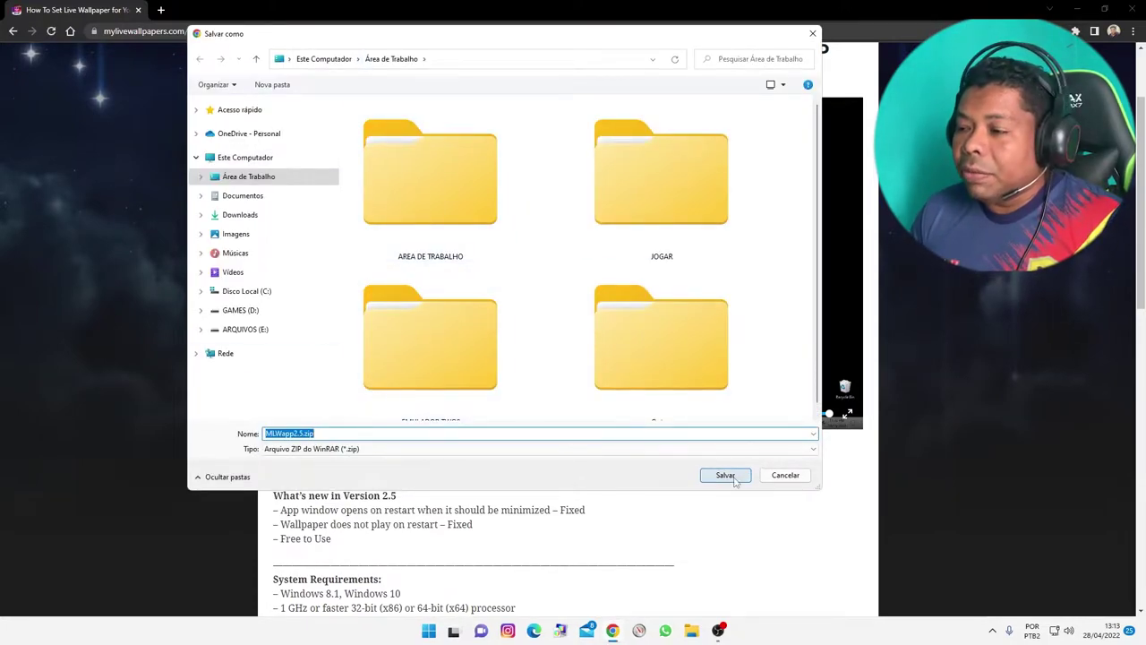
{"action": "left_click", "coordinate": [725, 475]}
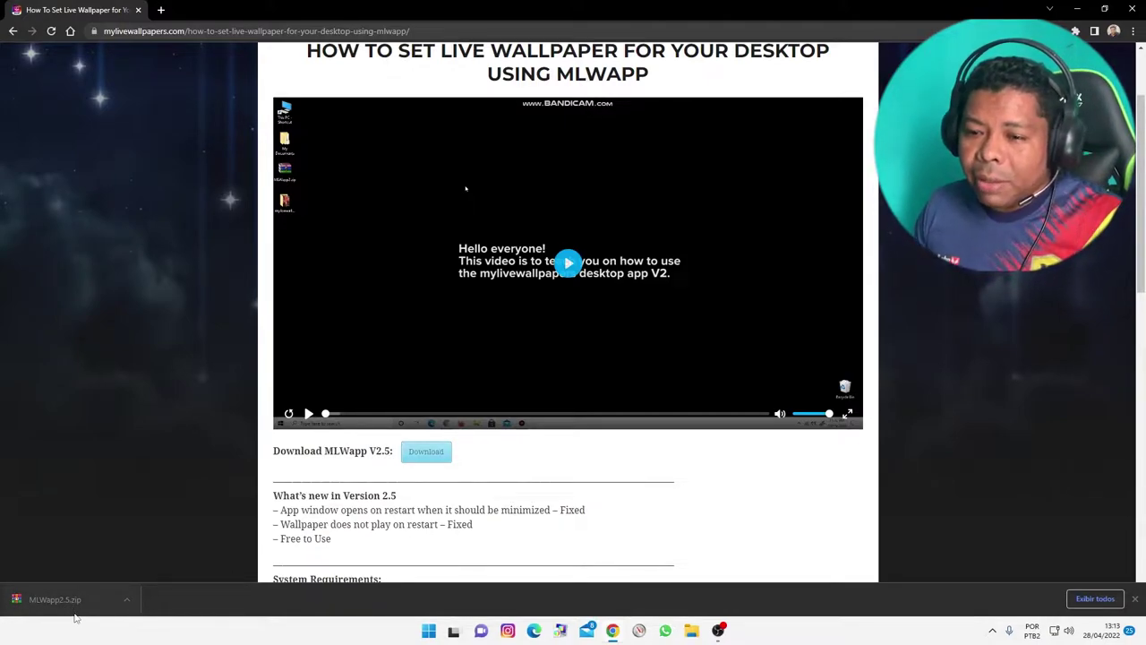
Extract the downloaded MLWapp2.5.zip into an MLWapp2.5 folder on the desktop and clear the browser from view
{"action": "left_click", "coordinate": [28, 603]}
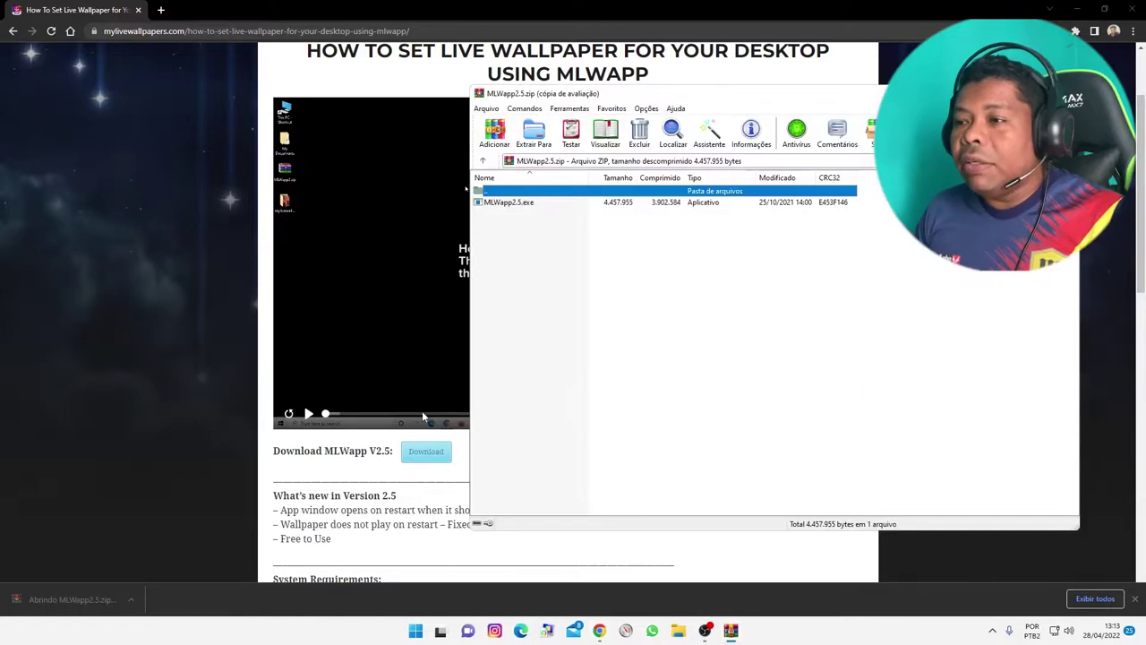
{"action": "left_click", "coordinate": [545, 136]}
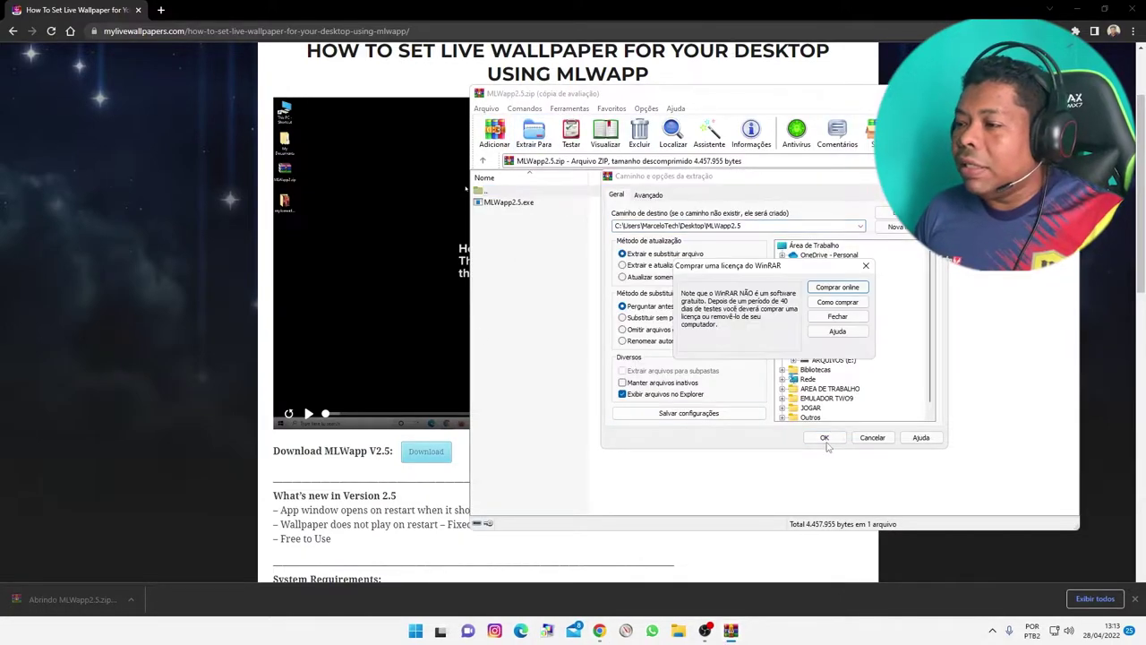
{"action": "key", "text": "Escape"}
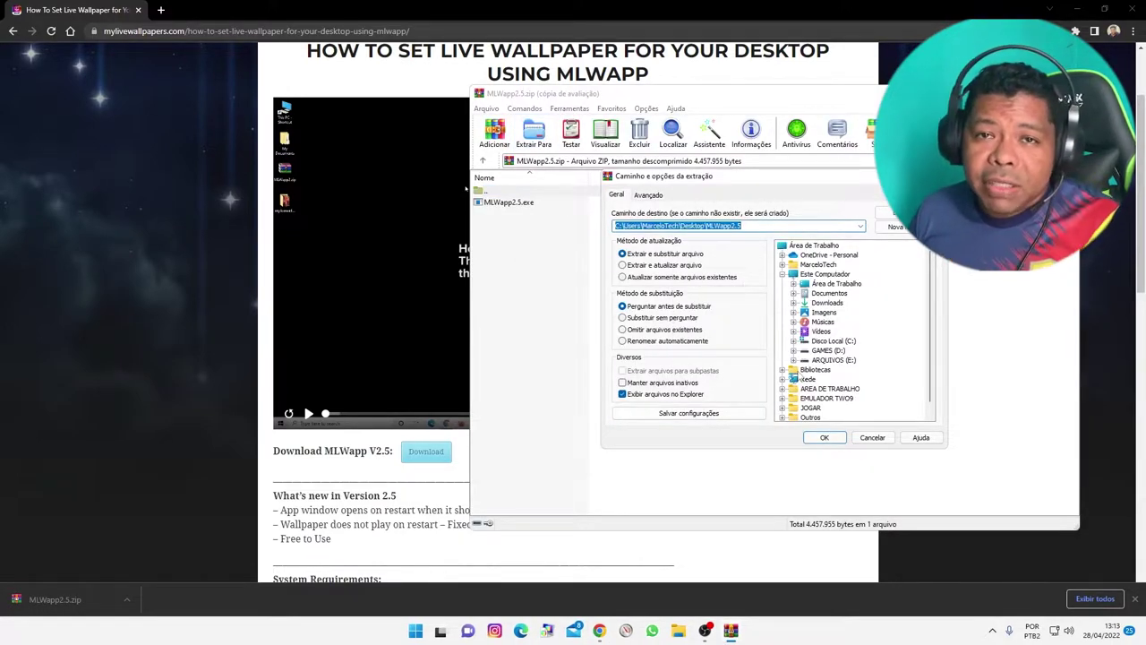
{"action": "left_click", "coordinate": [807, 438]}
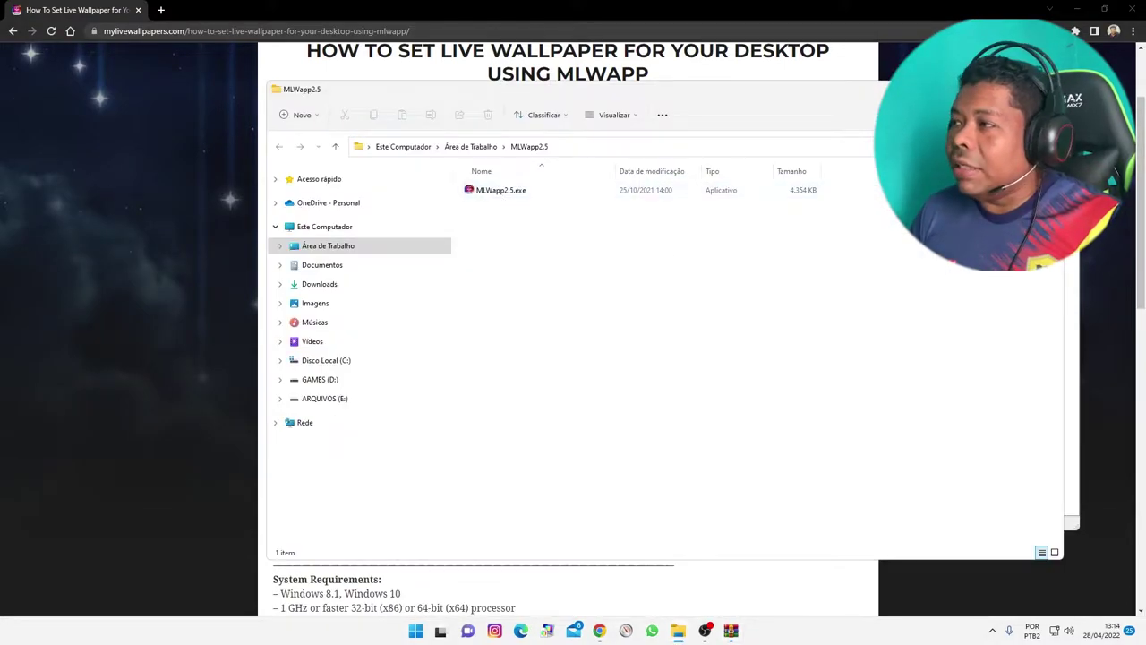
{"action": "left_click", "coordinate": [599, 630]}
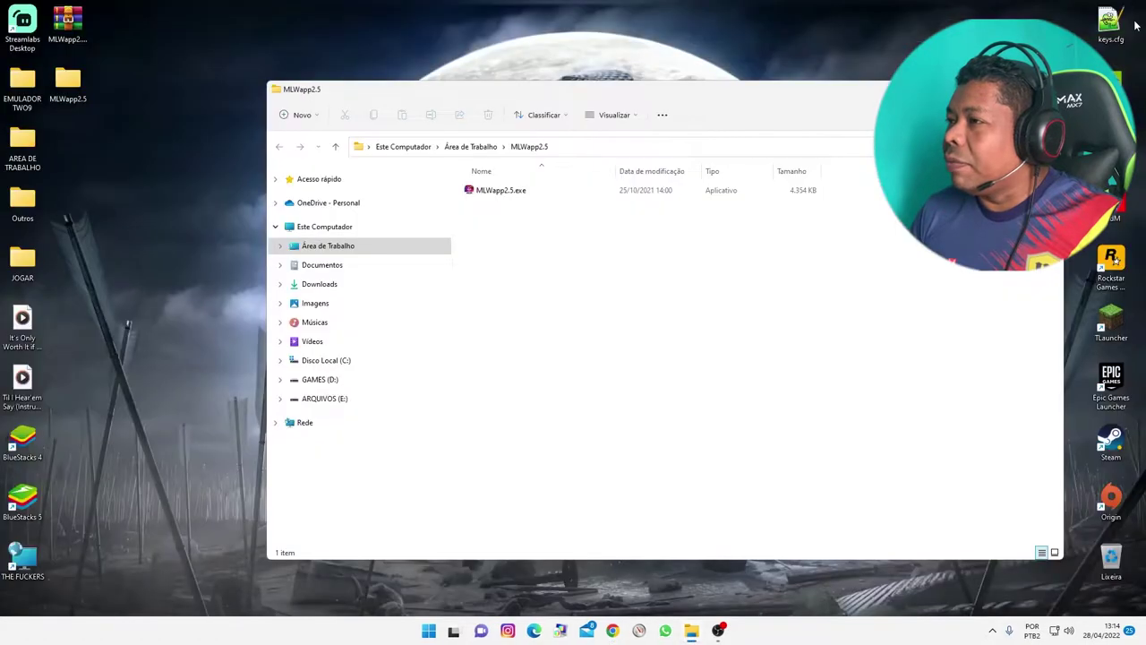
Open the list of installed programs through the Painel de Controle
{"action": "key", "text": "super"}
{"action": "type", "text": "painel de Controle"}
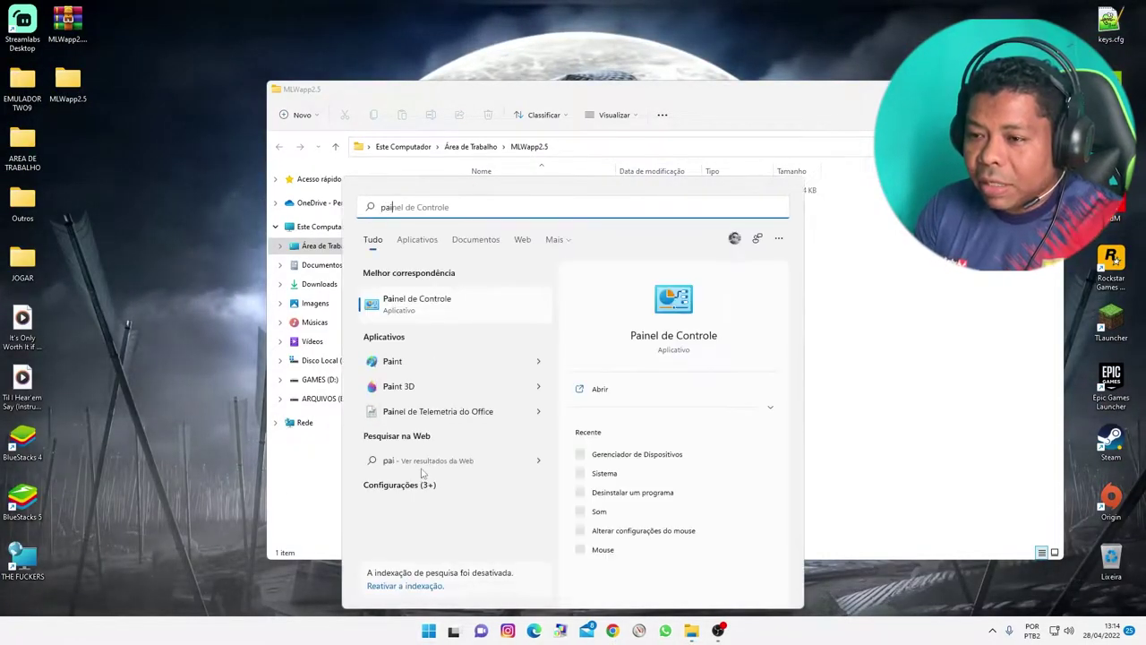
{"action": "key", "text": "Return"}
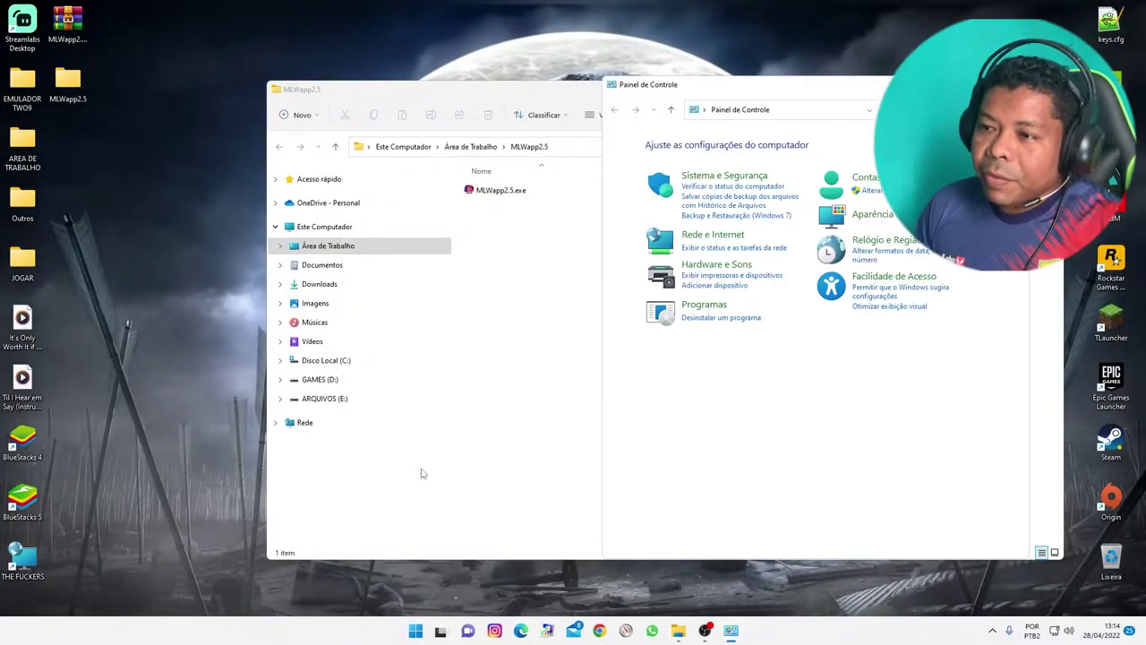
{"action": "left_click", "coordinate": [751, 318]}
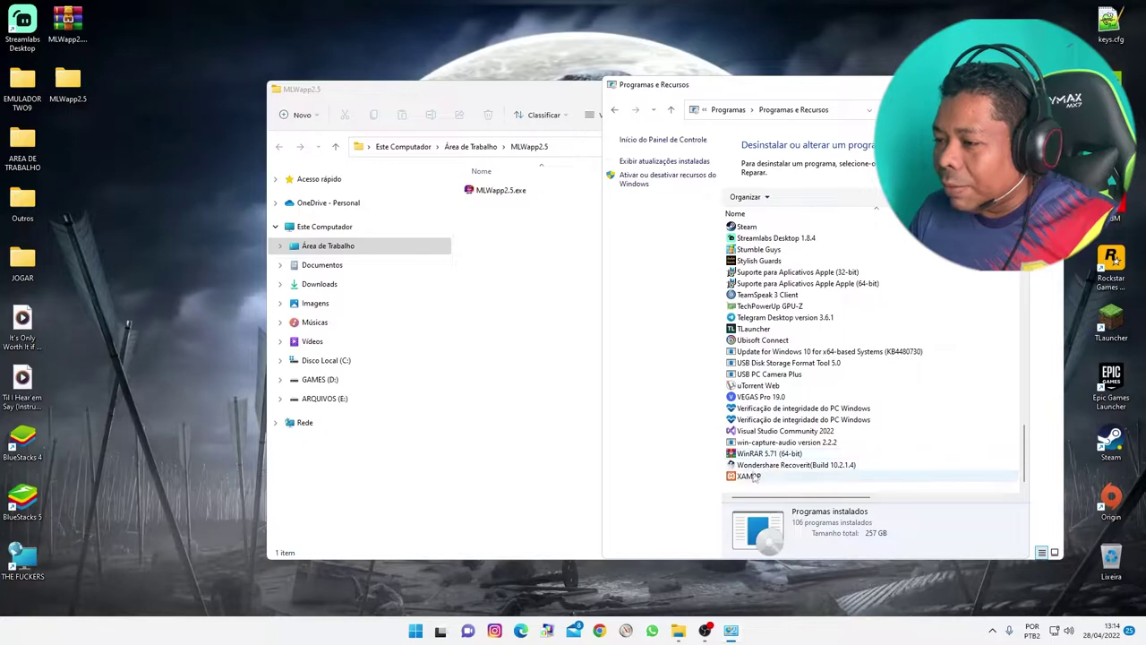
Uninstall the existing MLWapp 2.5 and close the list of installed programs
{"action": "left_click", "coordinate": [761, 340]}
{"action": "scroll", "coordinate": [765, 376], "scroll_direction": "up", "scroll_amount": 9}
{"action": "scroll", "coordinate": [768, 381], "scroll_direction": "up", "scroll_amount": 3}
{"action": "left_click", "coordinate": [765, 354]}
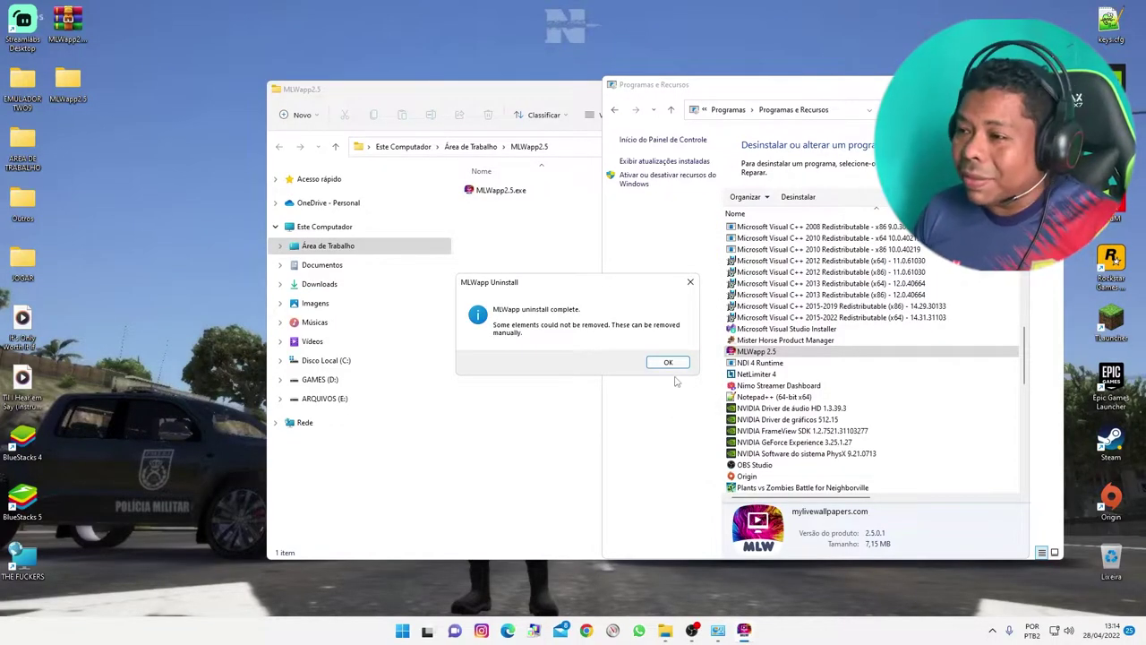
{"action": "left_click", "coordinate": [673, 364]}
{"action": "key", "text": "alt+F4"}
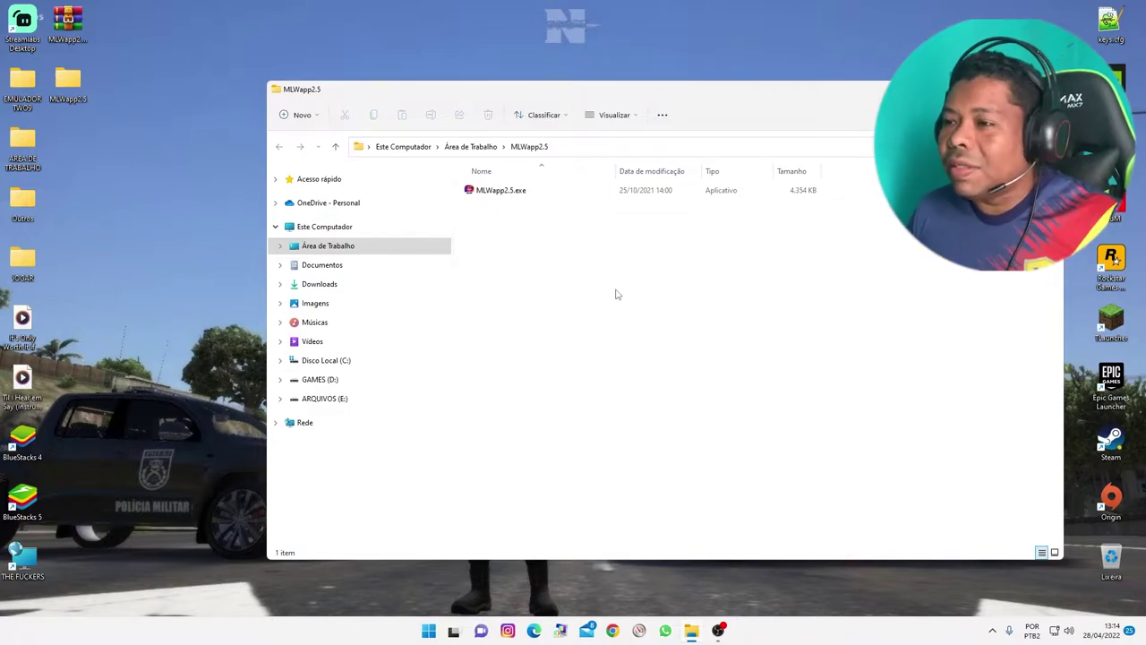
Install MLWapp 2.5 from MLWapp2.5.exe in C:\Program Files (x86)\MLWapp with a desktop icon
{"action": "double_click", "coordinate": [516, 192]}
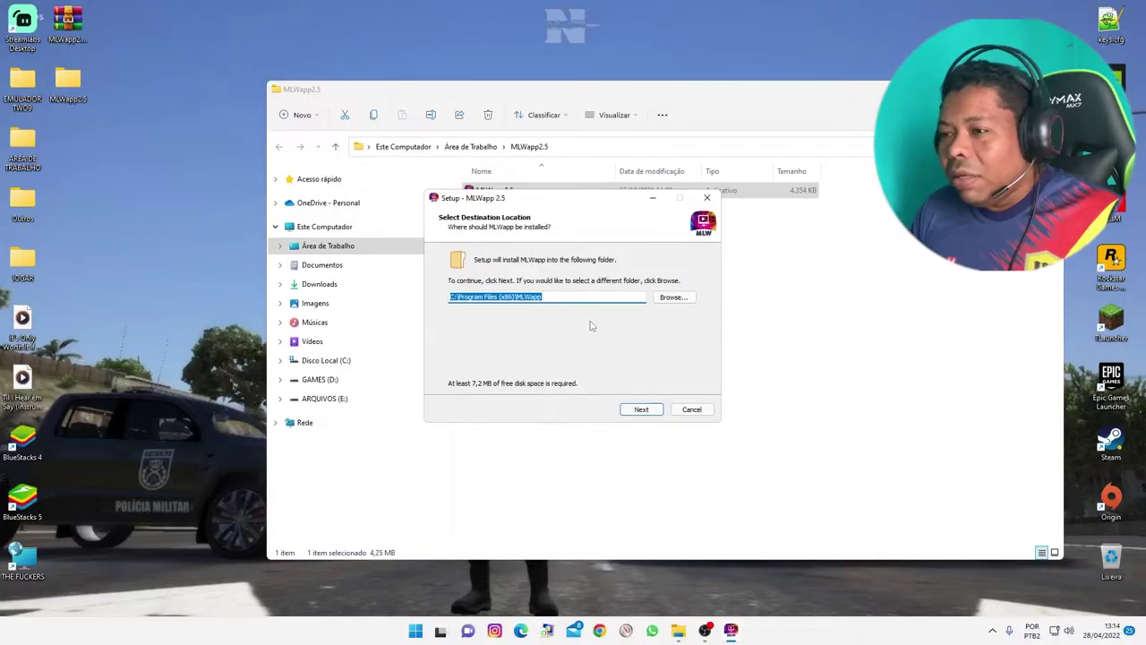
{"action": "left_click", "coordinate": [641, 409]}
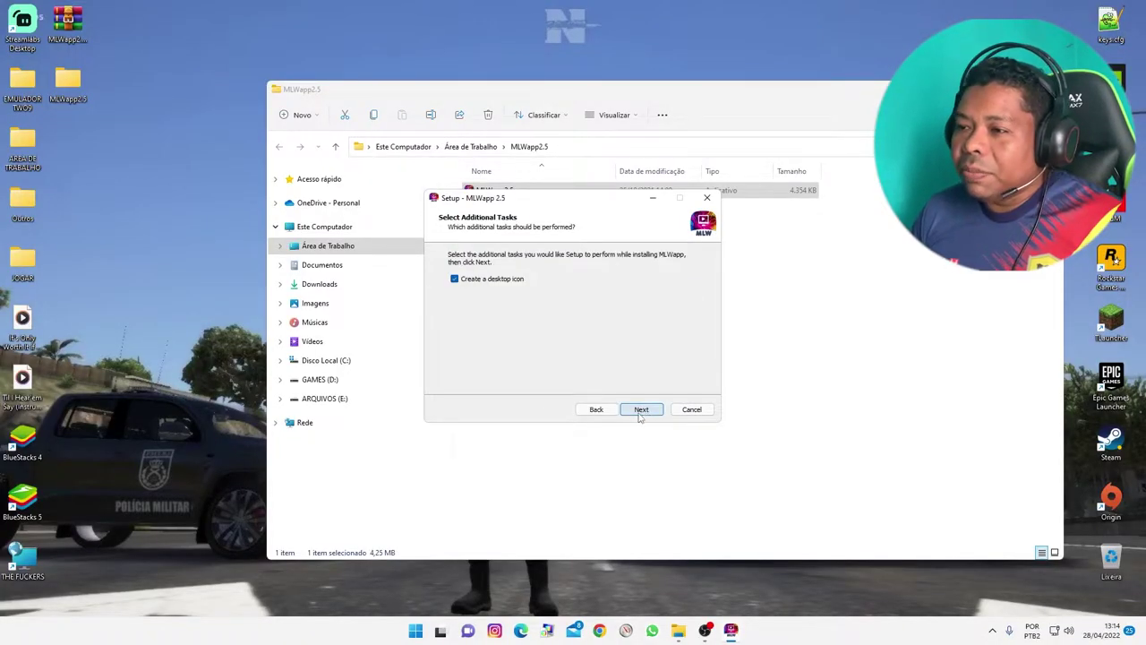
{"action": "left_click", "coordinate": [641, 409]}
{"action": "left_click", "coordinate": [641, 409]}
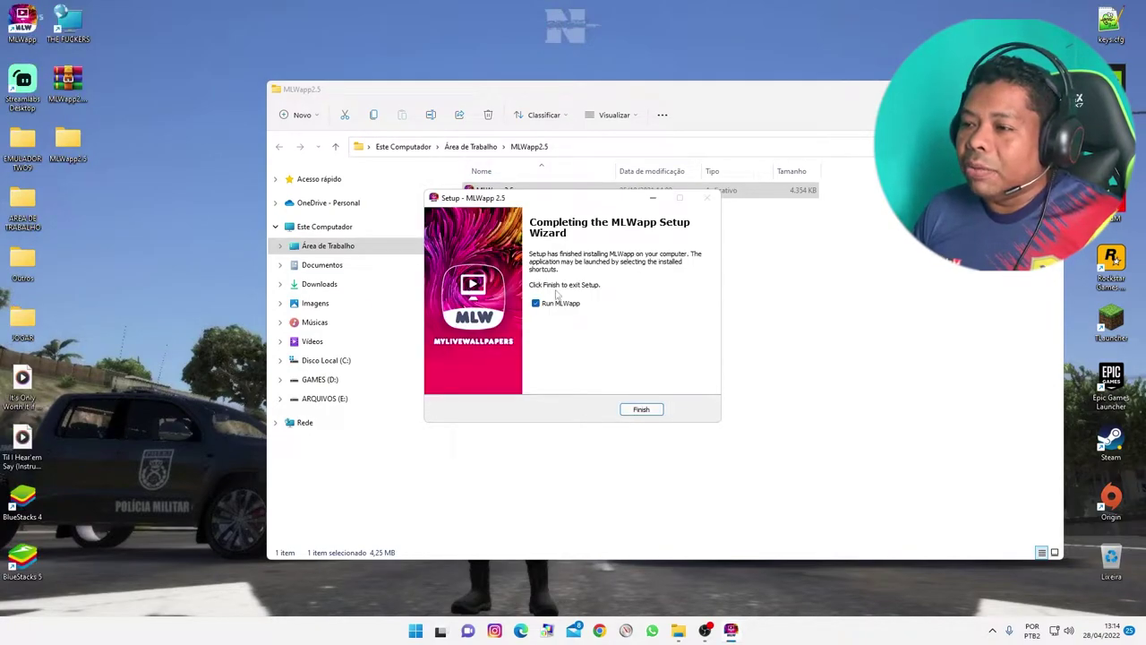
{"action": "left_click", "coordinate": [641, 409]}
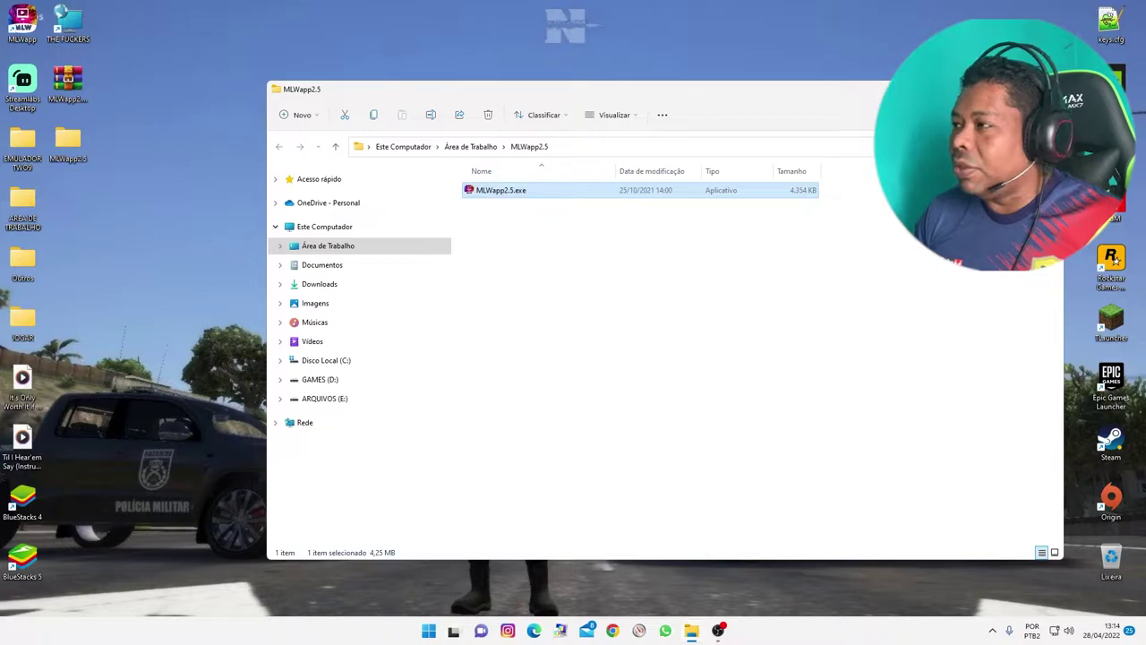
Close the MLWapp2.5 folder, move the MLWapp shortcut to the upper middle of the desktop and launch it
{"action": "left_click", "coordinate": [1043, 88]}
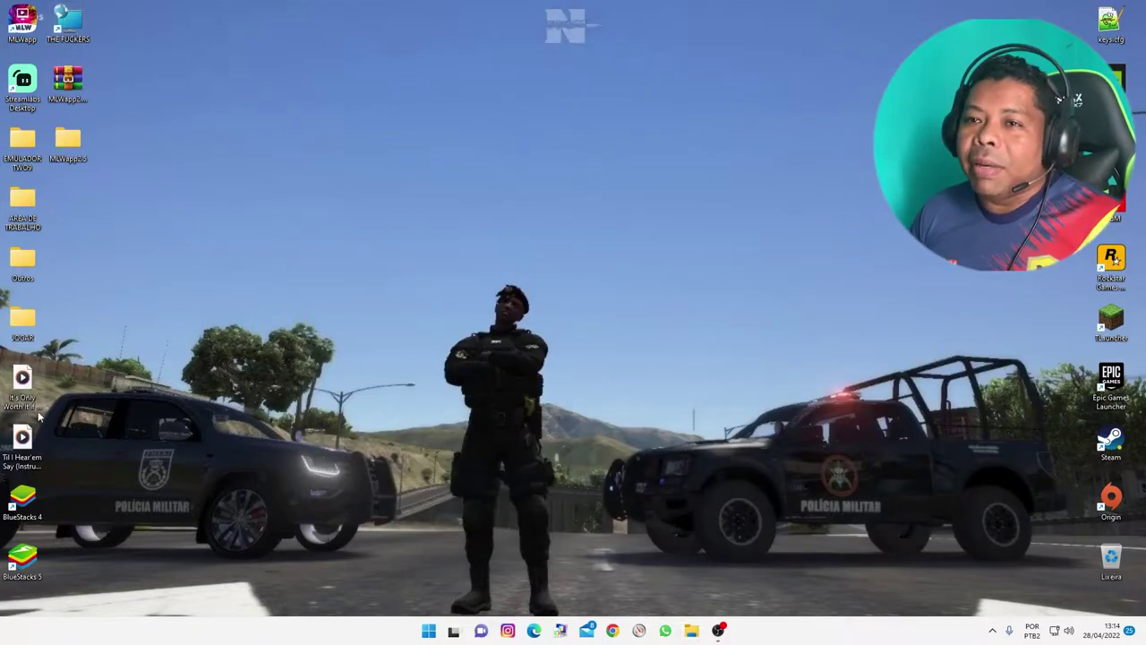
{"action": "left_click_drag", "start_coordinate": [36, 35], "coordinate": [601, 166]}
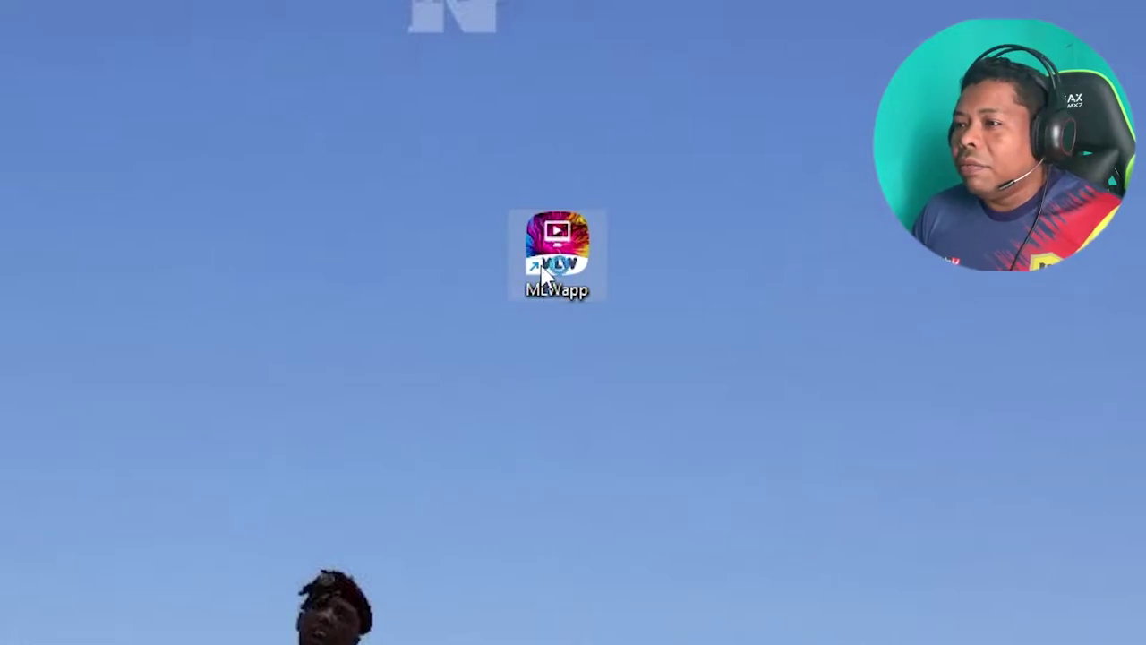
{"action": "double_click", "coordinate": [543, 276]}
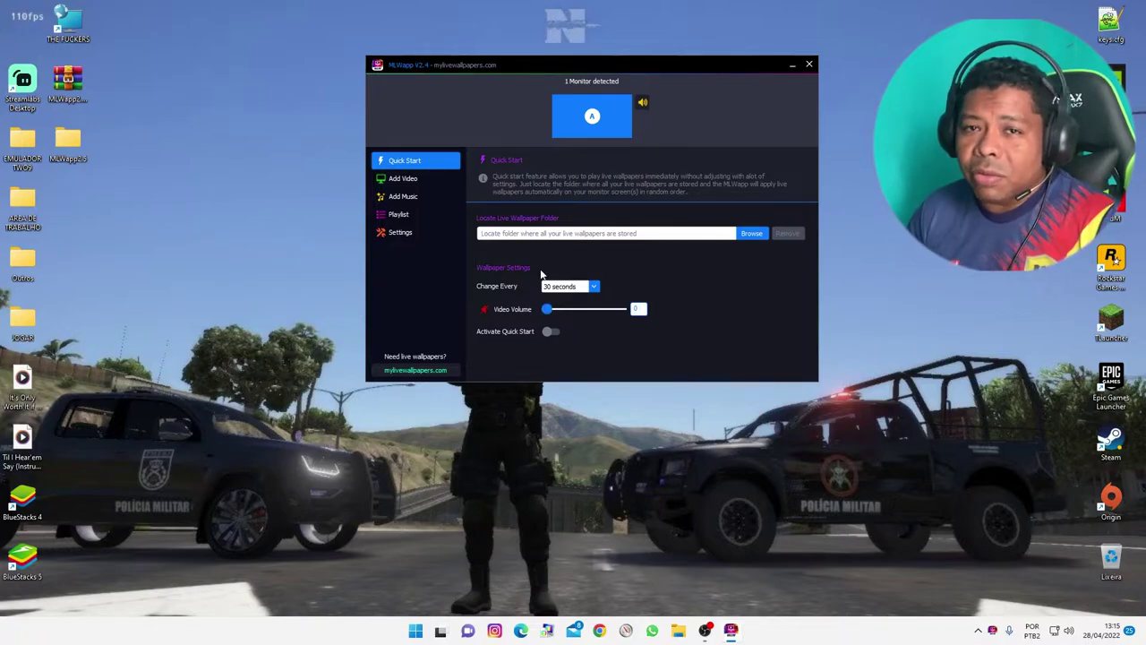
{"action": "left_click", "coordinate": [753, 234]}
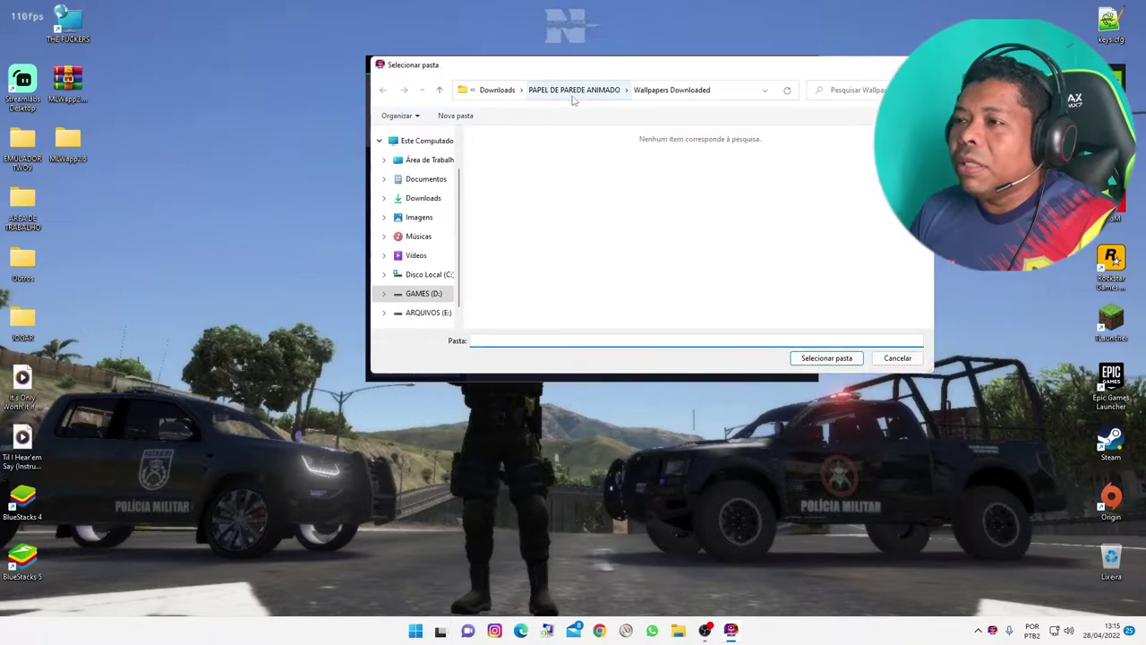
{"action": "left_click", "coordinate": [574, 90]}
{"action": "key", "text": "Return"}
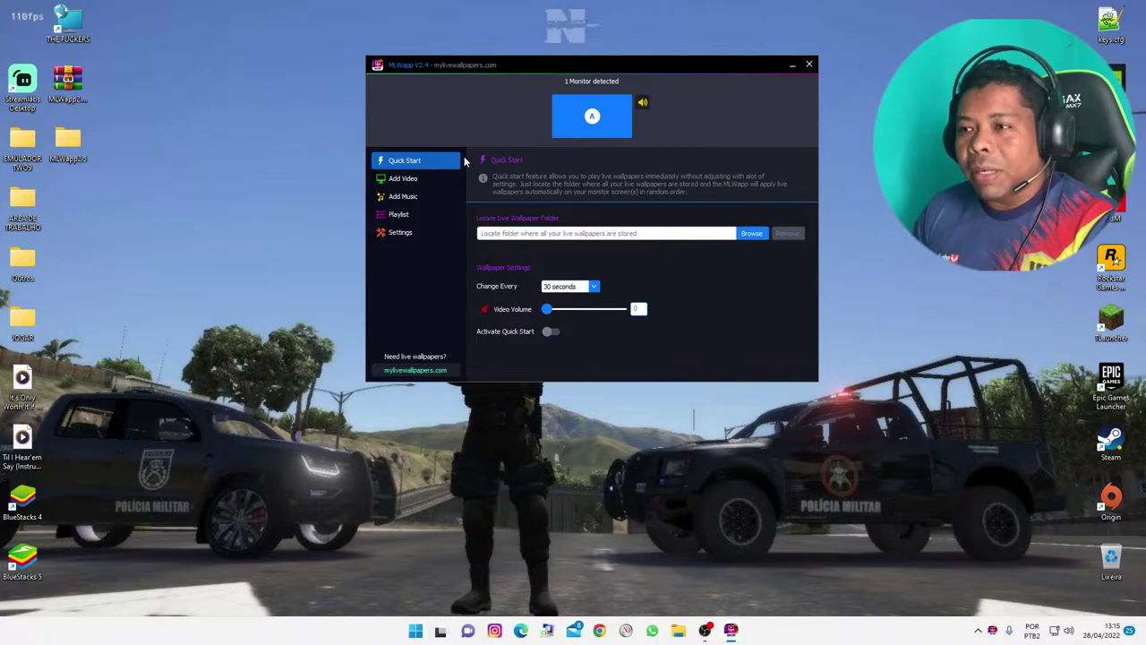
Add mylivewallpapers.com-Dragonball-Goku-Ultra-Instinct.mp4 as the live wallpaper video for Monitor A
{"action": "left_click", "coordinate": [407, 178]}
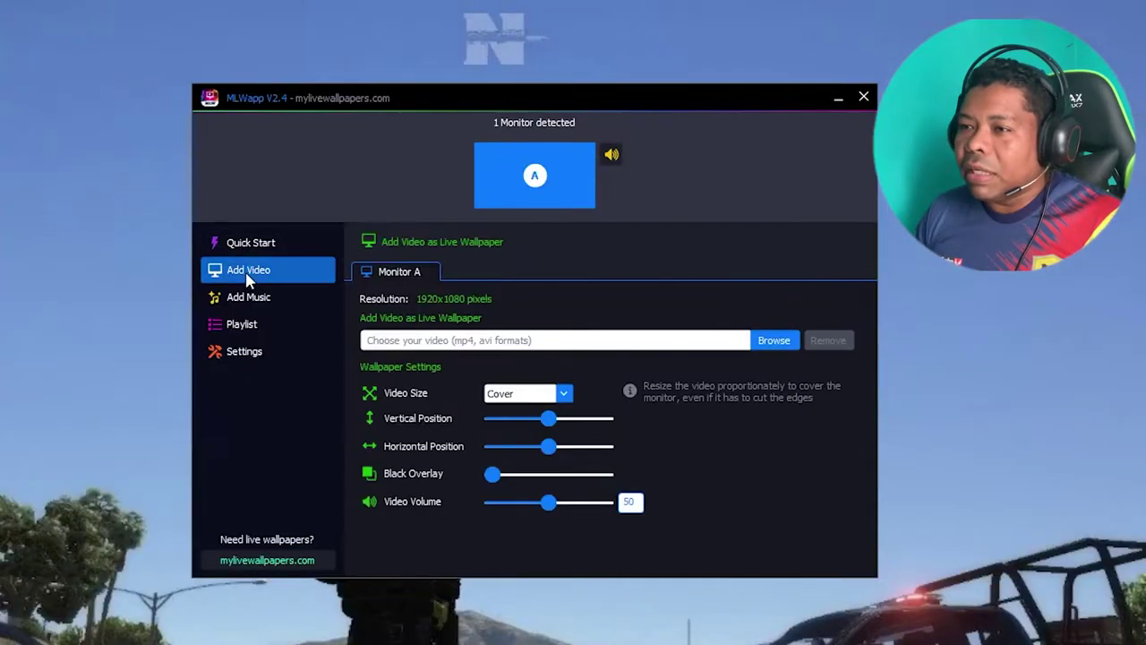
{"action": "left_click", "coordinate": [774, 341]}
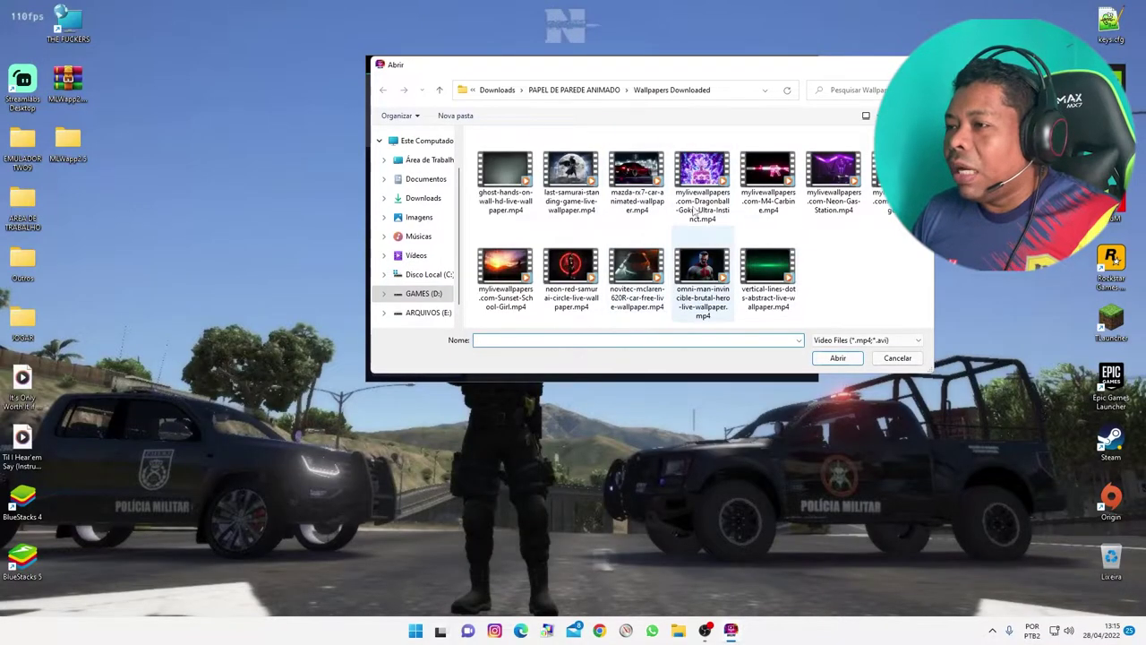
{"action": "double_click", "coordinate": [695, 189]}
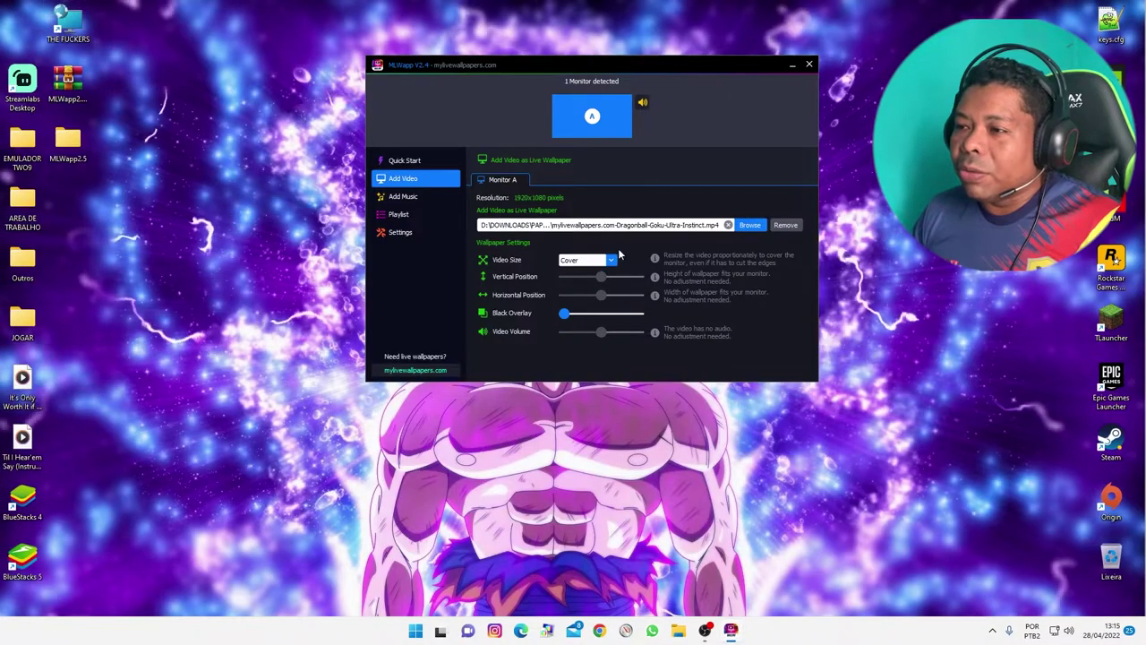
{"action": "left_click_drag", "start_coordinate": [614, 64], "coordinate": [671, 104]}
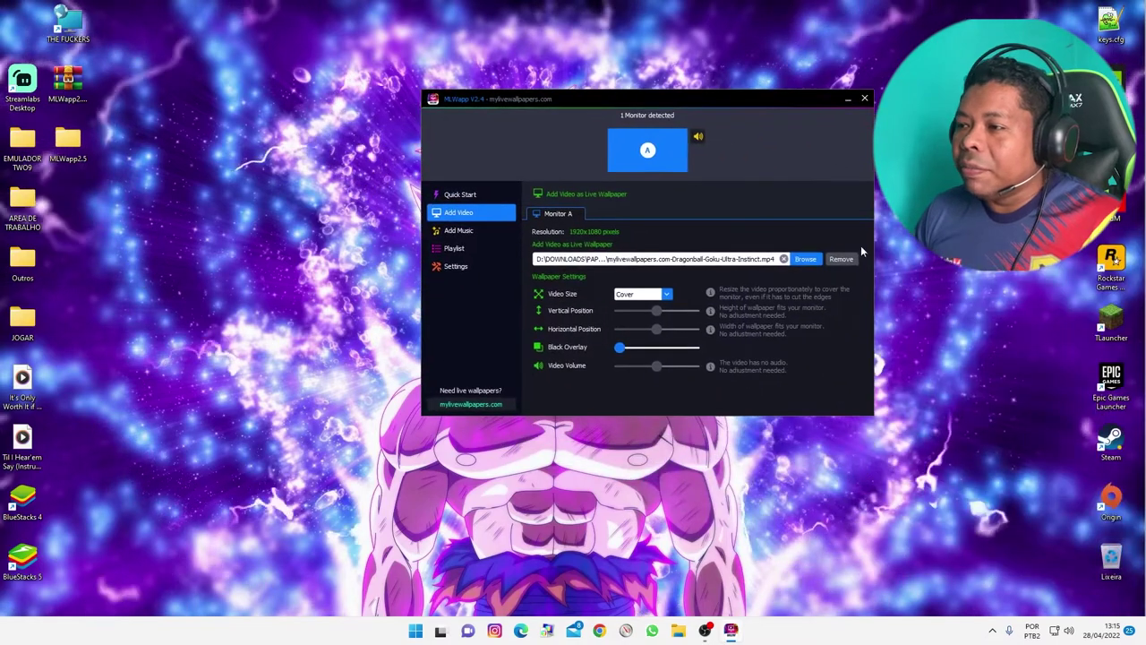
Replace the live wallpaper with the video 1º PARTE DO MEU VIDEO.mp4 from the Vídeos folder
{"action": "left_click", "coordinate": [819, 262]}
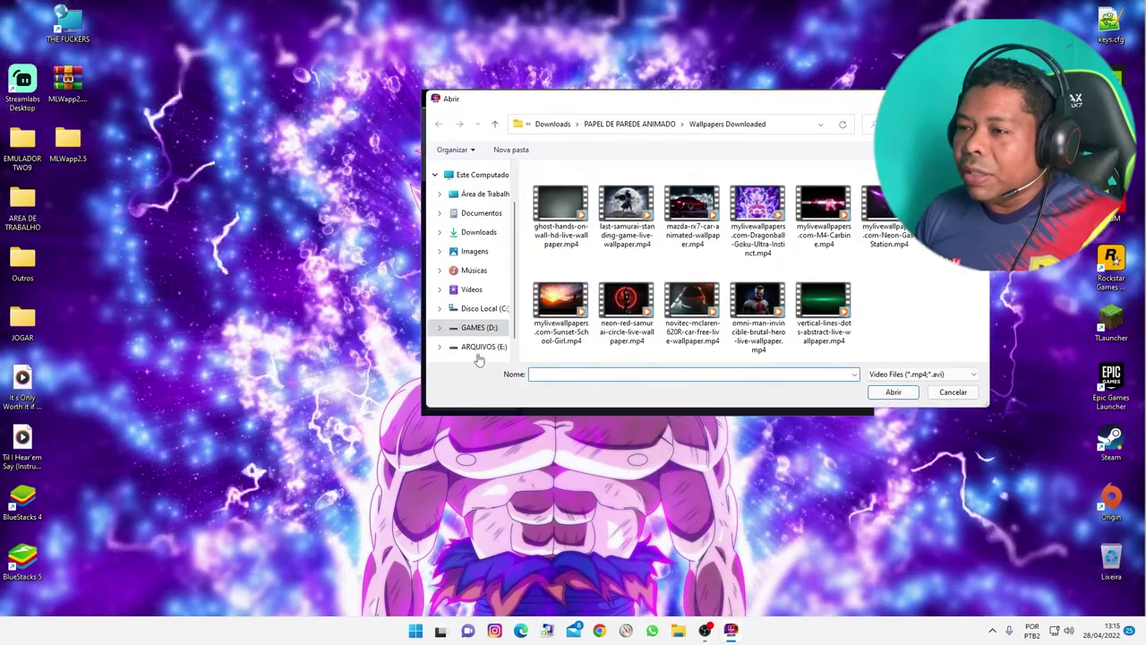
{"action": "left_click", "coordinate": [471, 289]}
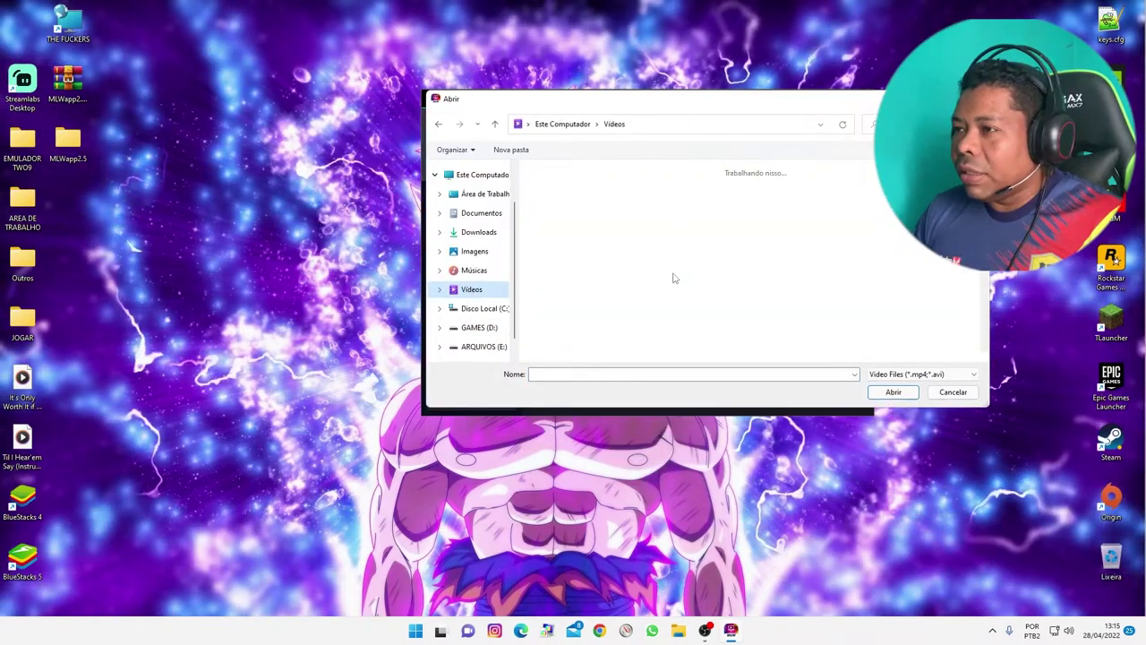
{"action": "scroll", "coordinate": [673, 276], "scroll_direction": "down", "scroll_amount": 3}
{"action": "scroll", "coordinate": [673, 276], "scroll_direction": "down", "scroll_amount": 5}
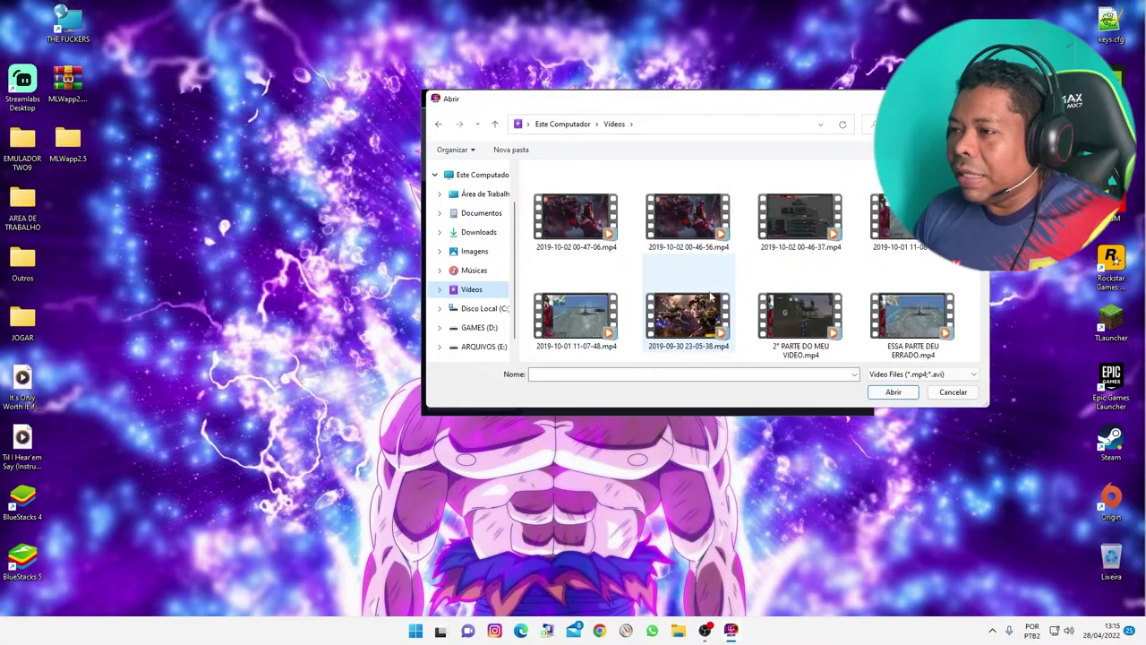
{"action": "scroll", "coordinate": [886, 305], "scroll_direction": "down", "scroll_amount": 5}
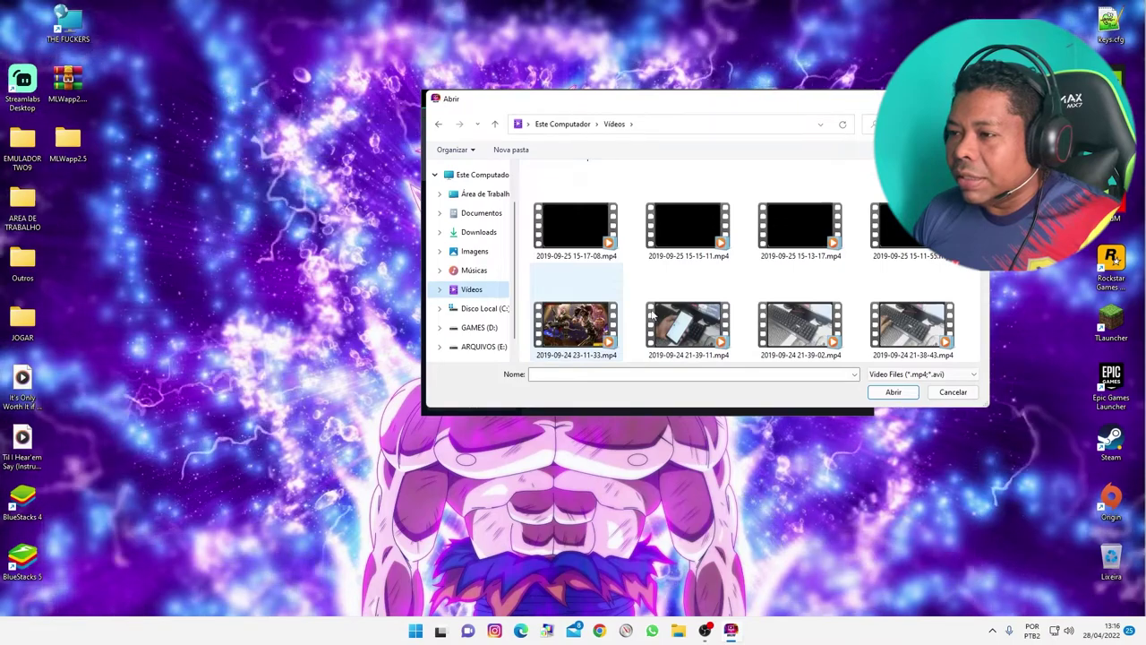
{"action": "scroll", "coordinate": [573, 304], "scroll_direction": "up", "scroll_amount": 3}
{"action": "double_click", "coordinate": [572, 305]}
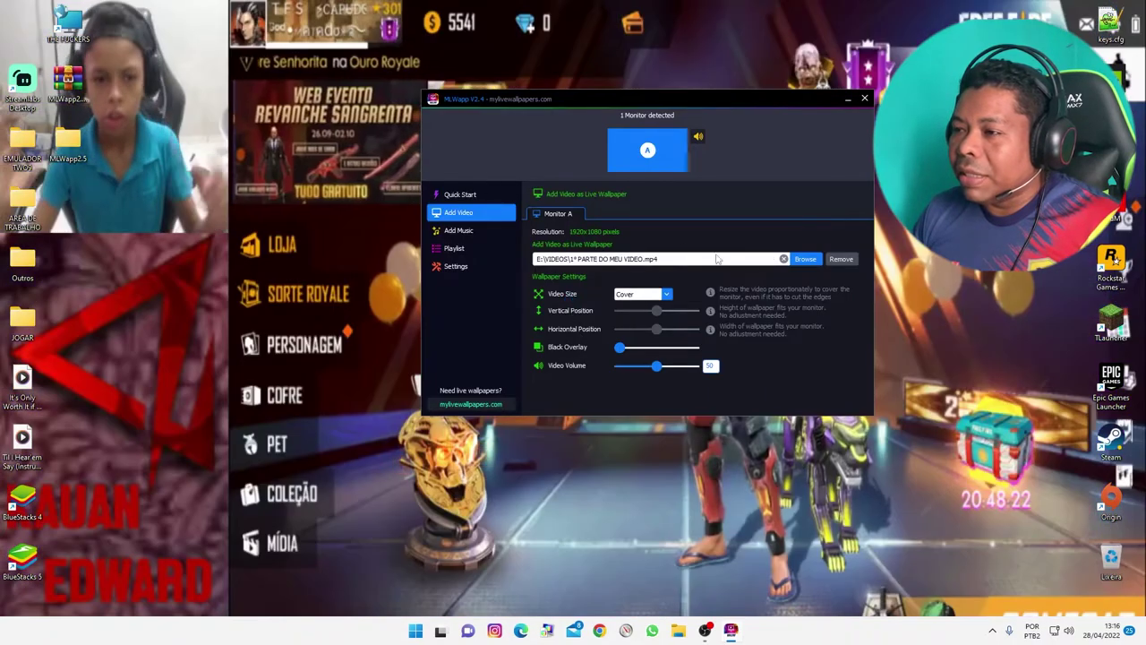
Move the MLWapp window slightly lower on the desktop and set the video volume to 0
{"action": "left_click_drag", "start_coordinate": [557, 101], "coordinate": [540, 159]}
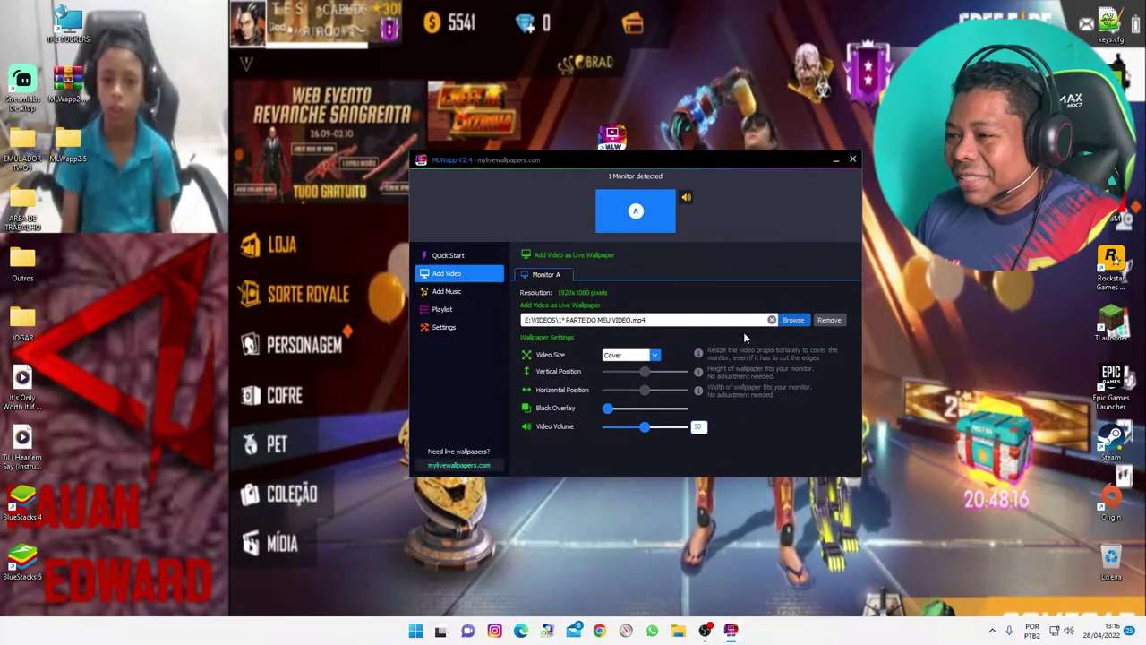
{"action": "left_click_drag", "start_coordinate": [630, 427], "coordinate": [507, 429]}
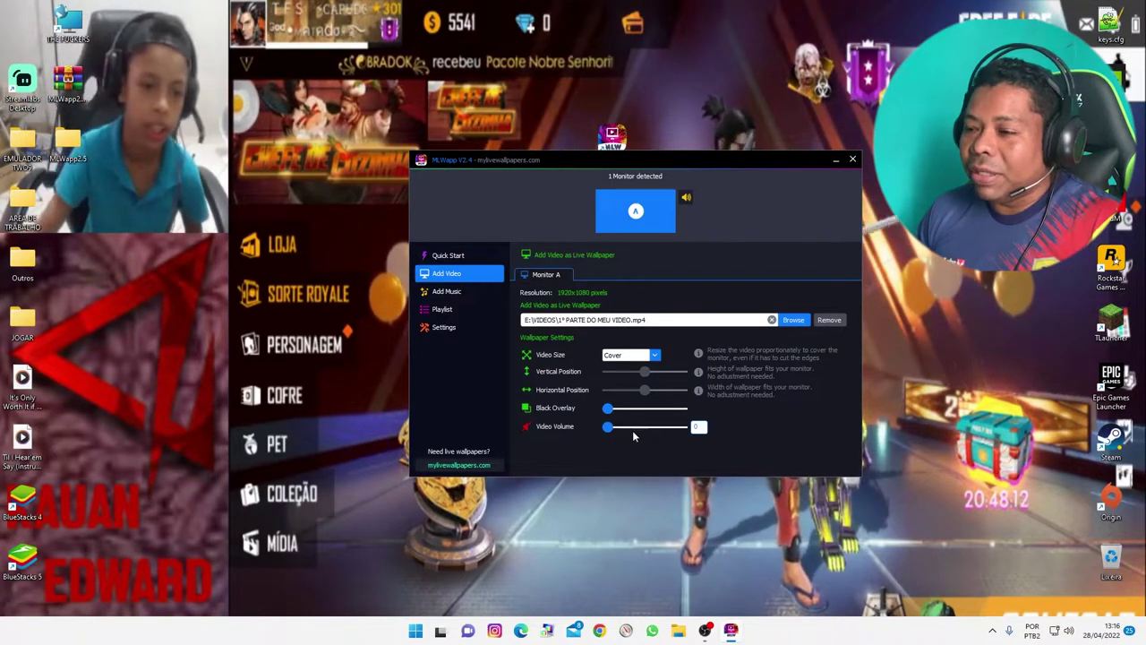
{"action": "left_click", "coordinate": [638, 429]}
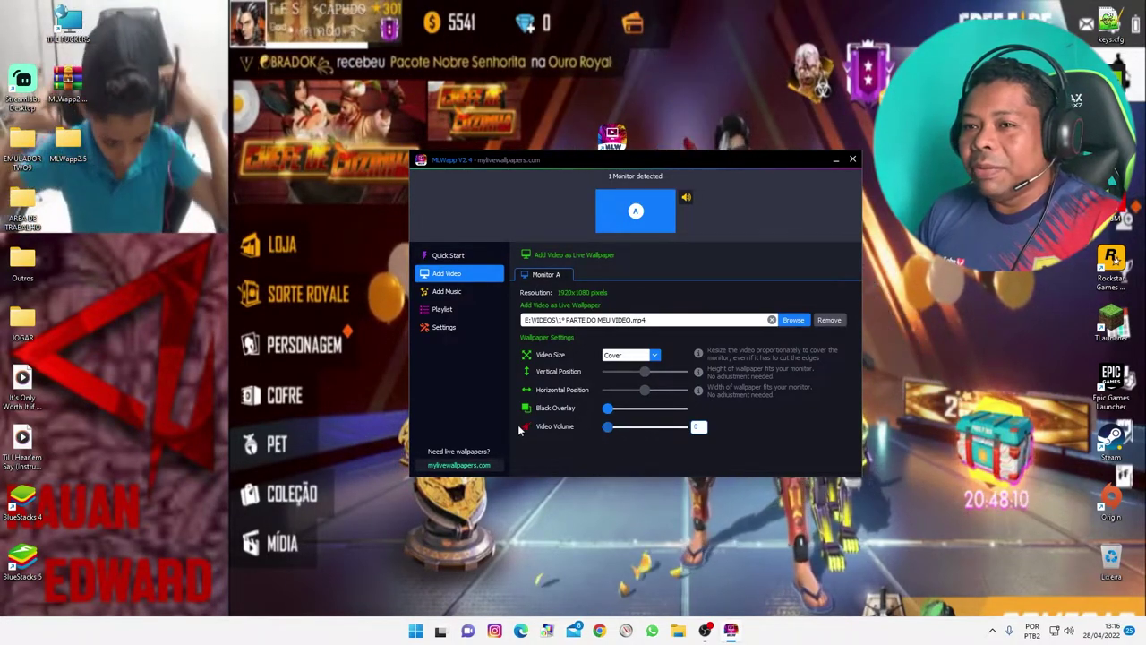
Replace the live wallpaper with ghost-hands-on-wall-hd-live-wallpaper.mp4 from Downloads > PAPEL DE PAREDE ANIMADO > Wallpapers Downloaded
{"action": "left_click", "coordinate": [793, 320]}
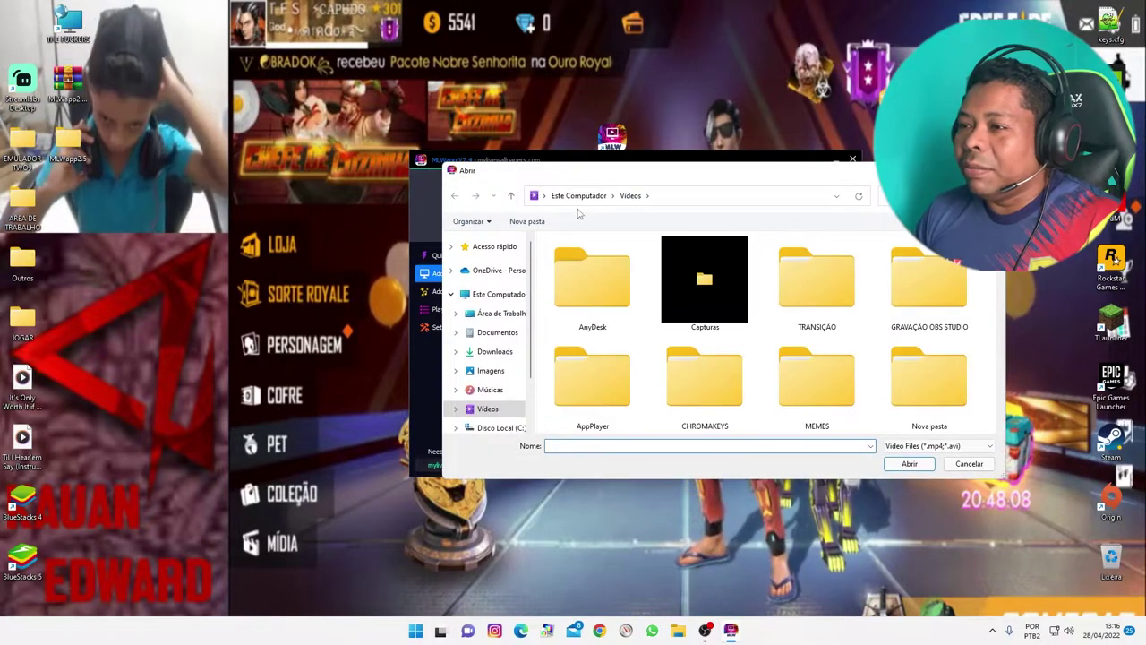
{"action": "left_click", "coordinate": [484, 353]}
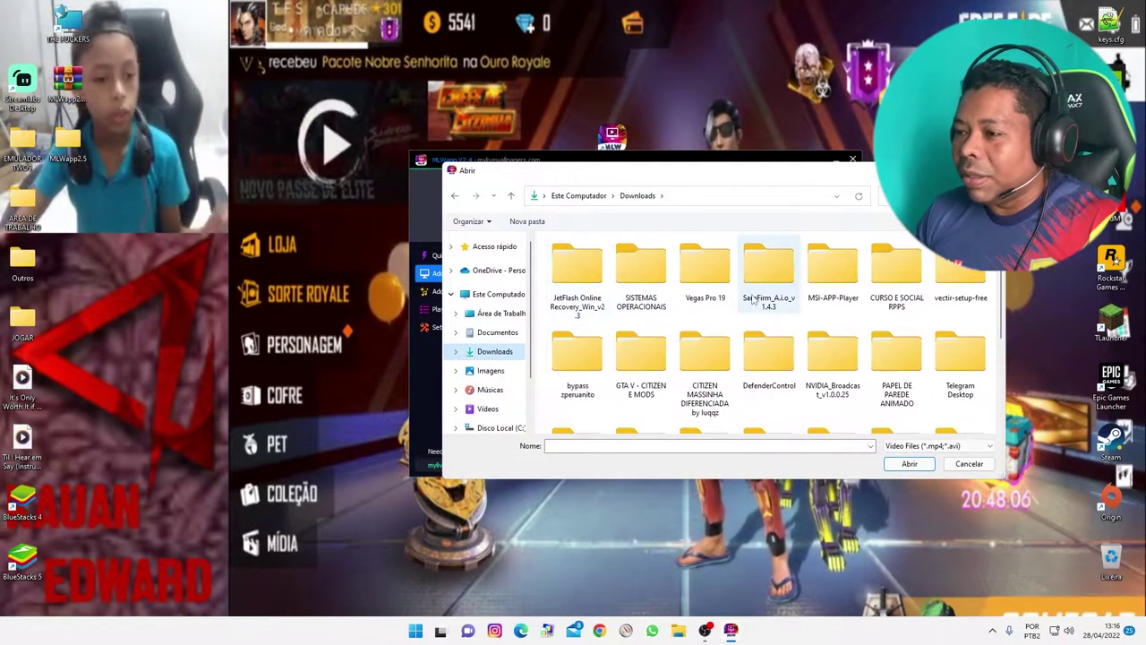
{"action": "double_click", "coordinate": [923, 367]}
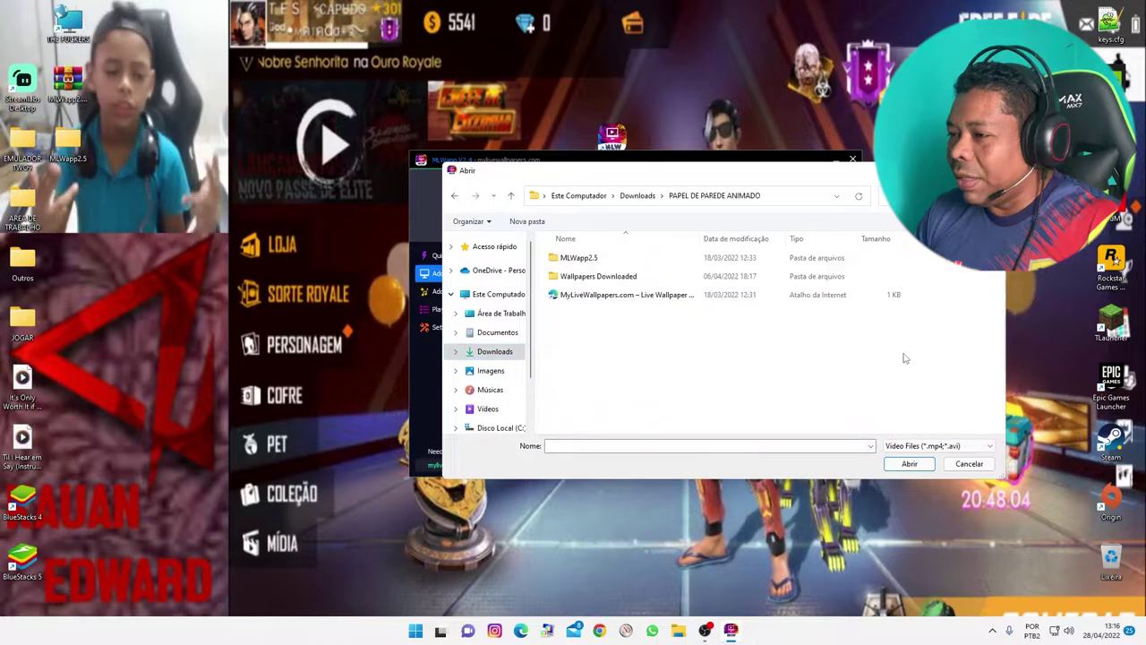
{"action": "double_click", "coordinate": [598, 277]}
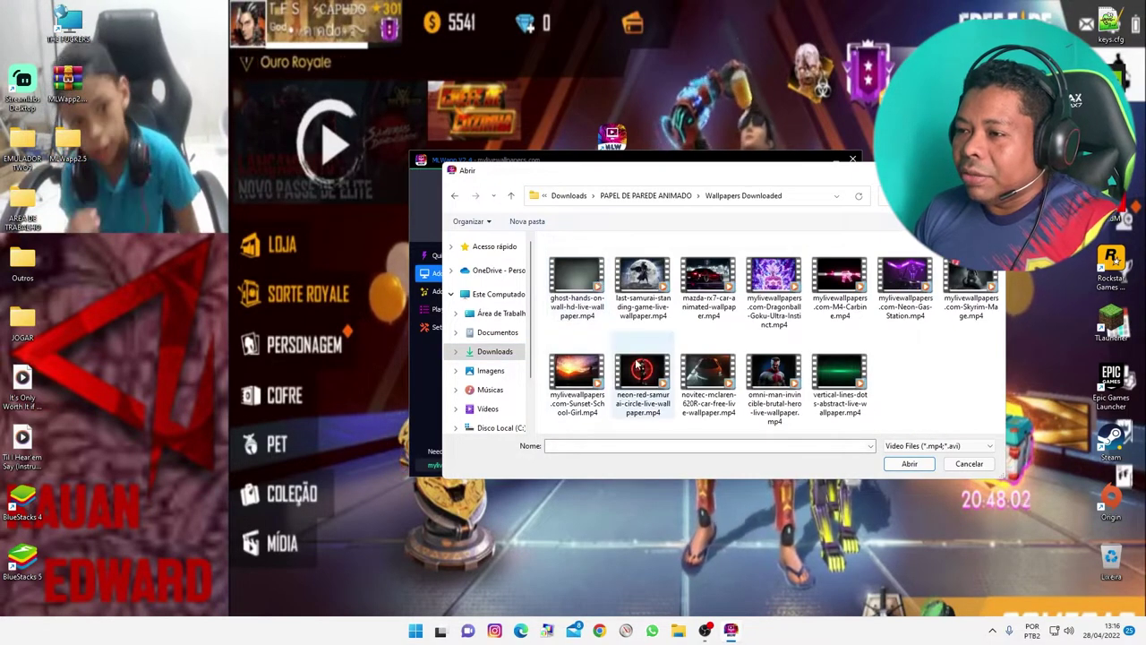
{"action": "double_click", "coordinate": [584, 310]}
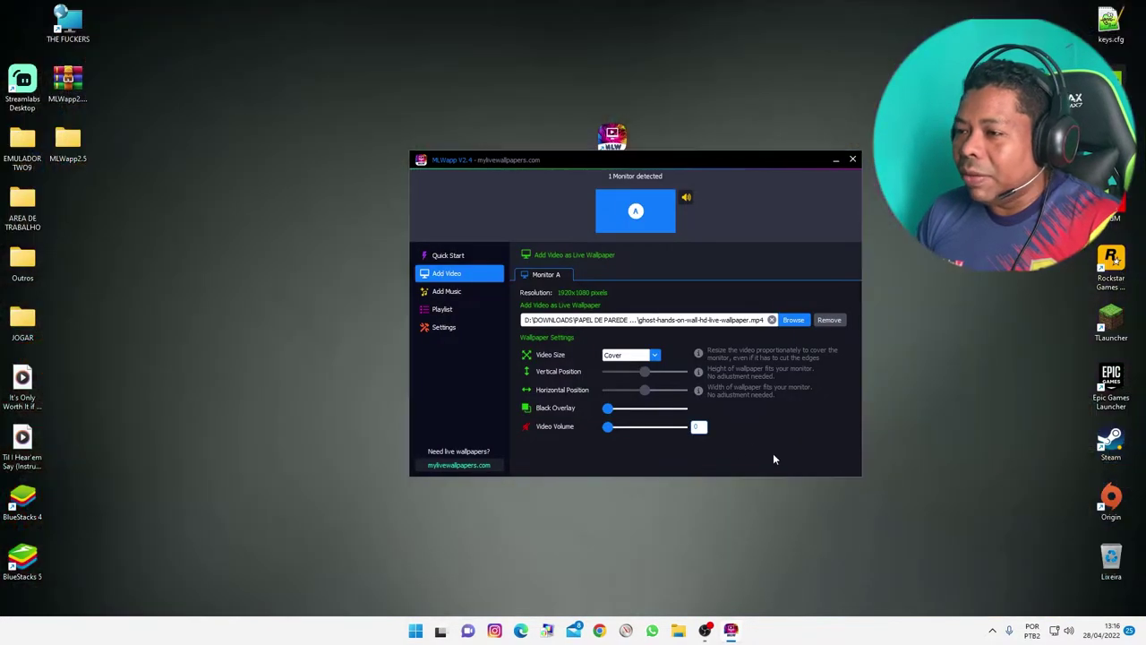
Move the MLWapp window aside to view the animated wallpaper and bring it back toward the middle of the desktop
{"action": "left_click_drag", "start_coordinate": [613, 175], "coordinate": [913, 176]}
{"action": "mouse_move", "coordinate": [913, 424]}
{"action": "left_mouse_down"}
{"action": "mouse_move", "coordinate": [969, 426]}
{"action": "mouse_move", "coordinate": [904, 420]}
{"action": "left_mouse_up"}
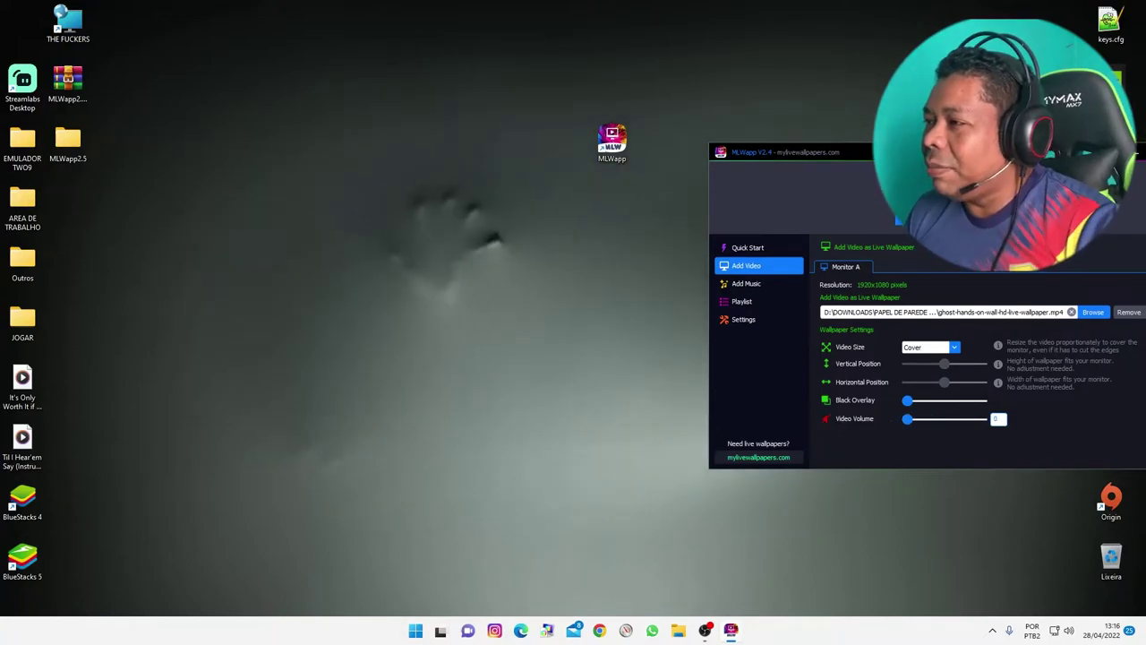
{"action": "left_click_drag", "start_coordinate": [896, 150], "coordinate": [605, 125]}
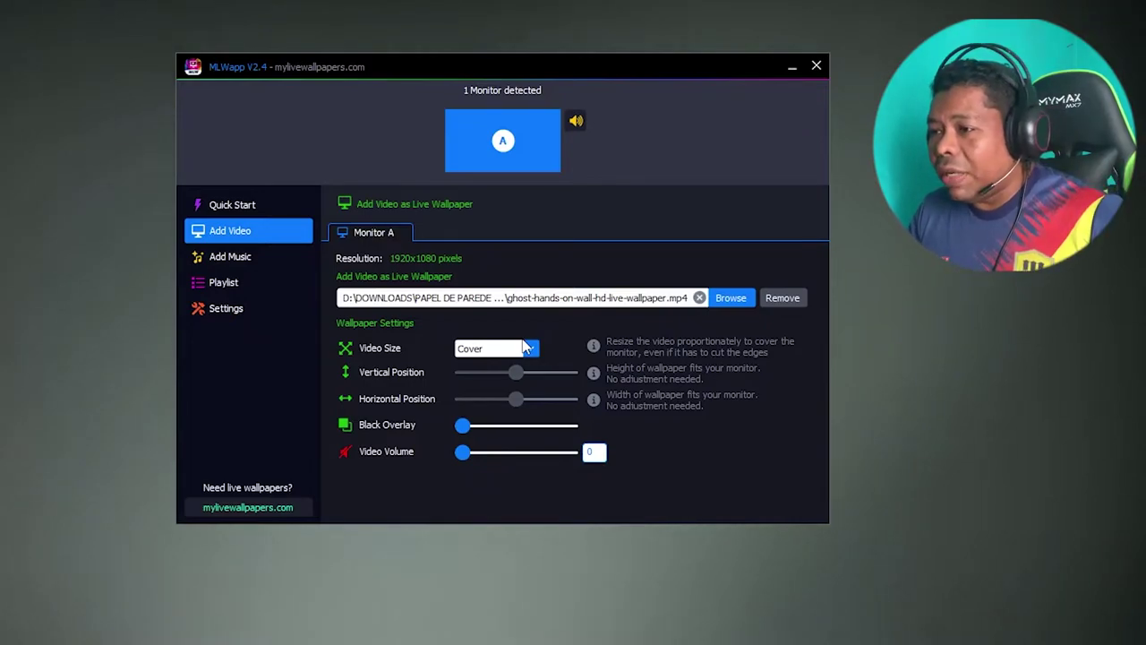
Try the Contain and Stretch video sizes for the wallpaper and return the size to Cover
{"action": "left_click", "coordinate": [529, 350]}
{"action": "left_click", "coordinate": [495, 376]}
{"action": "left_click", "coordinate": [531, 348]}
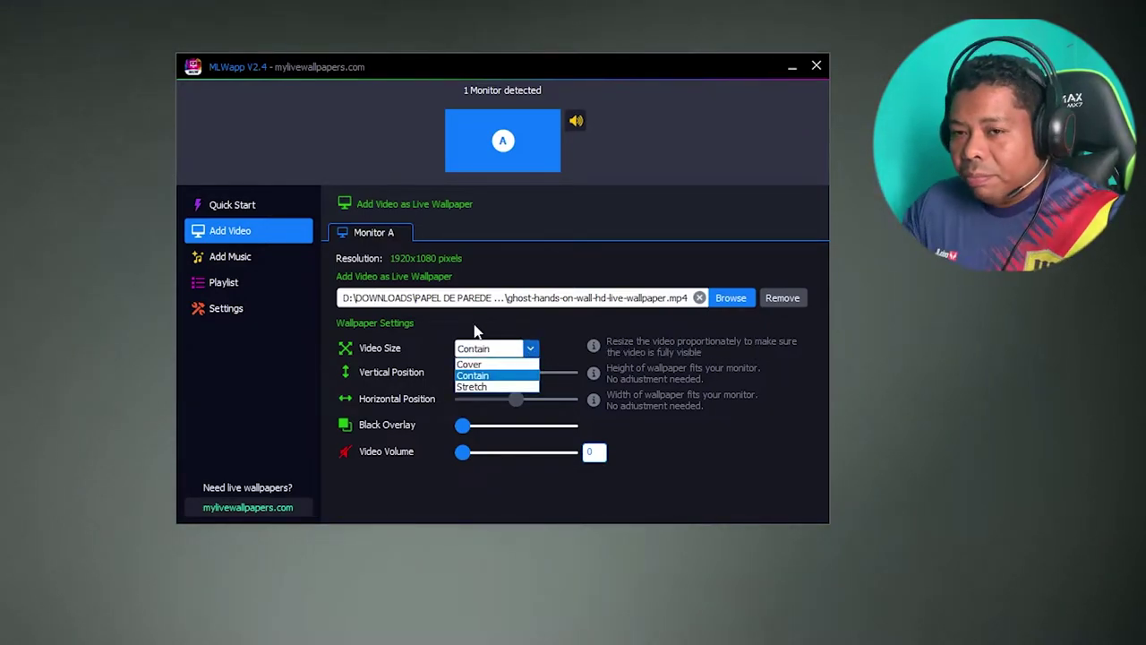
{"action": "left_click", "coordinate": [469, 387]}
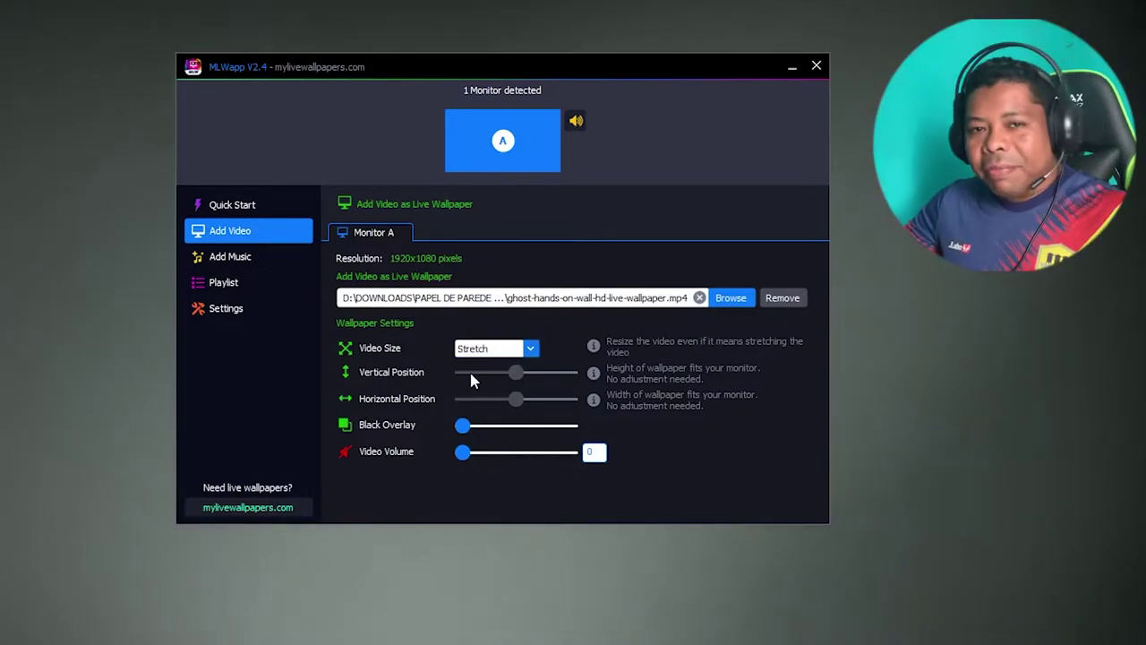
{"action": "left_click", "coordinate": [497, 349]}
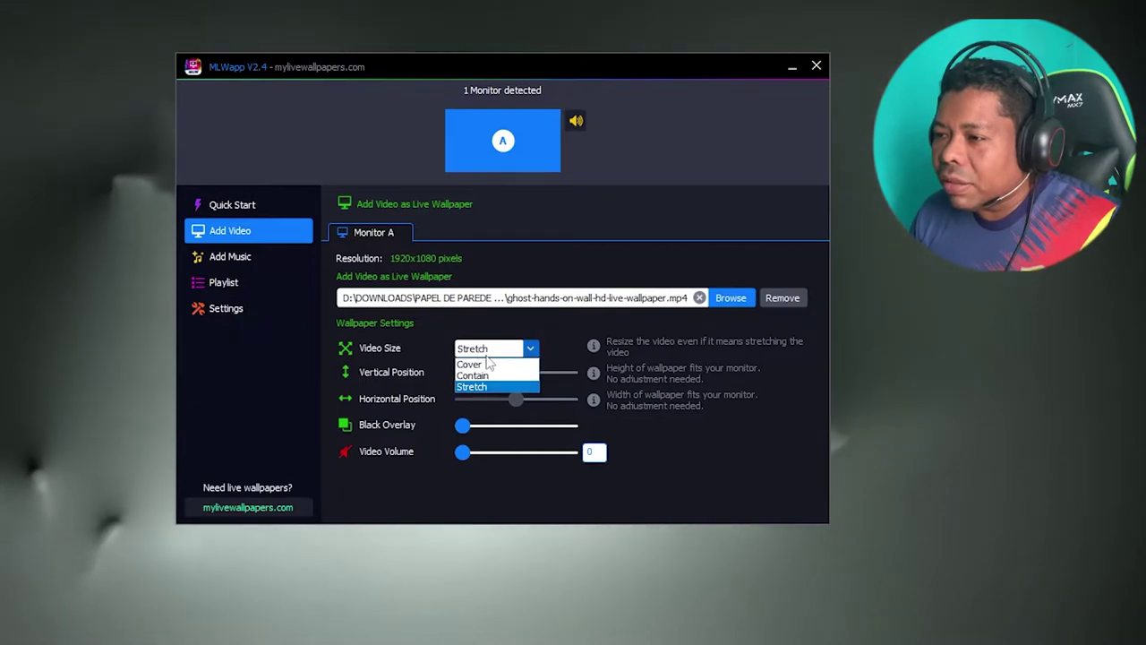
{"action": "left_click", "coordinate": [496, 364]}
Add Til I Hear'em Say (Instrumental) - NEFFEX.mp3 from the Área de Trabalho folder as wallpaper music and turn the music volume down to 0
{"action": "left_click_drag", "start_coordinate": [450, 64], "coordinate": [695, 30]}
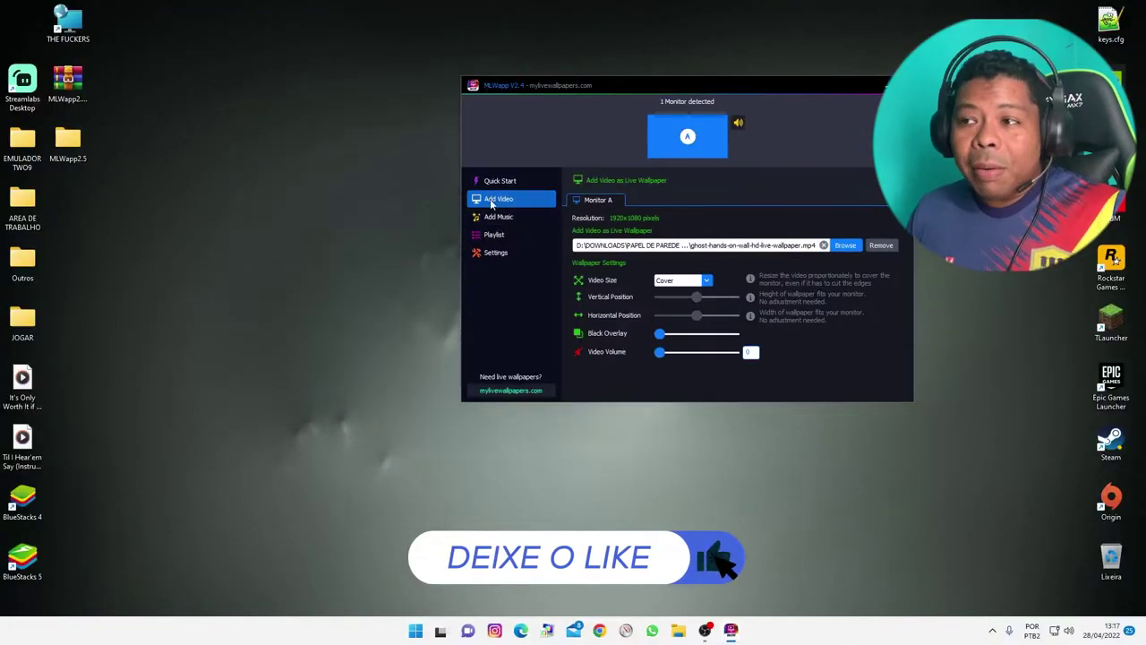
{"action": "left_click", "coordinate": [495, 218]}
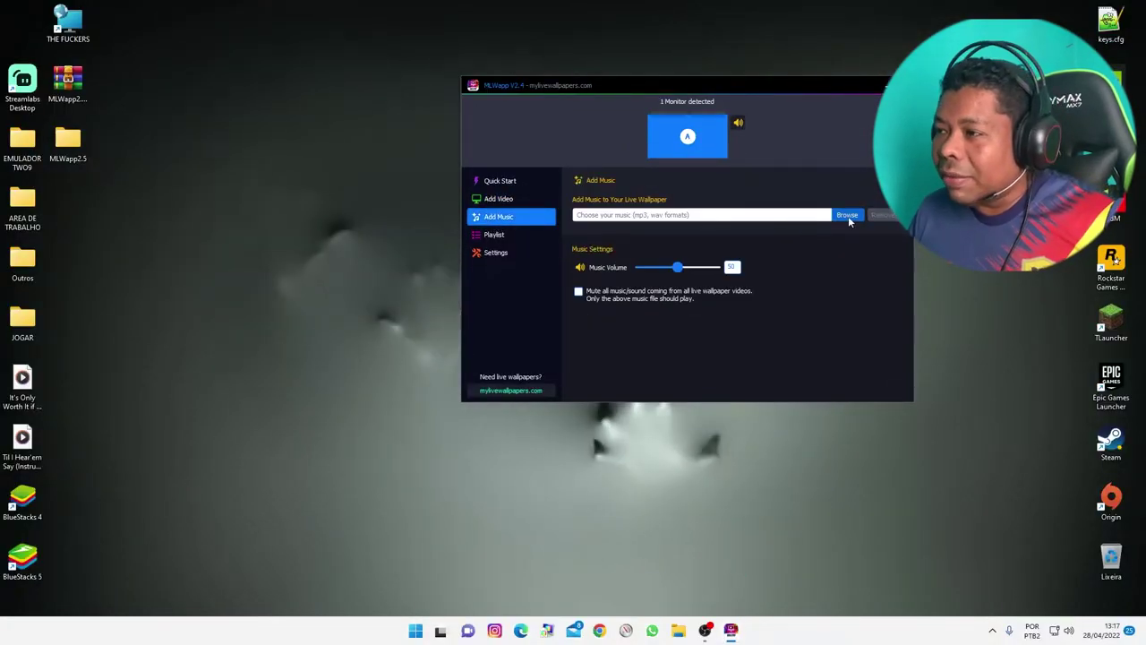
{"action": "left_click", "coordinate": [847, 216]}
{"action": "left_click", "coordinate": [525, 180]}
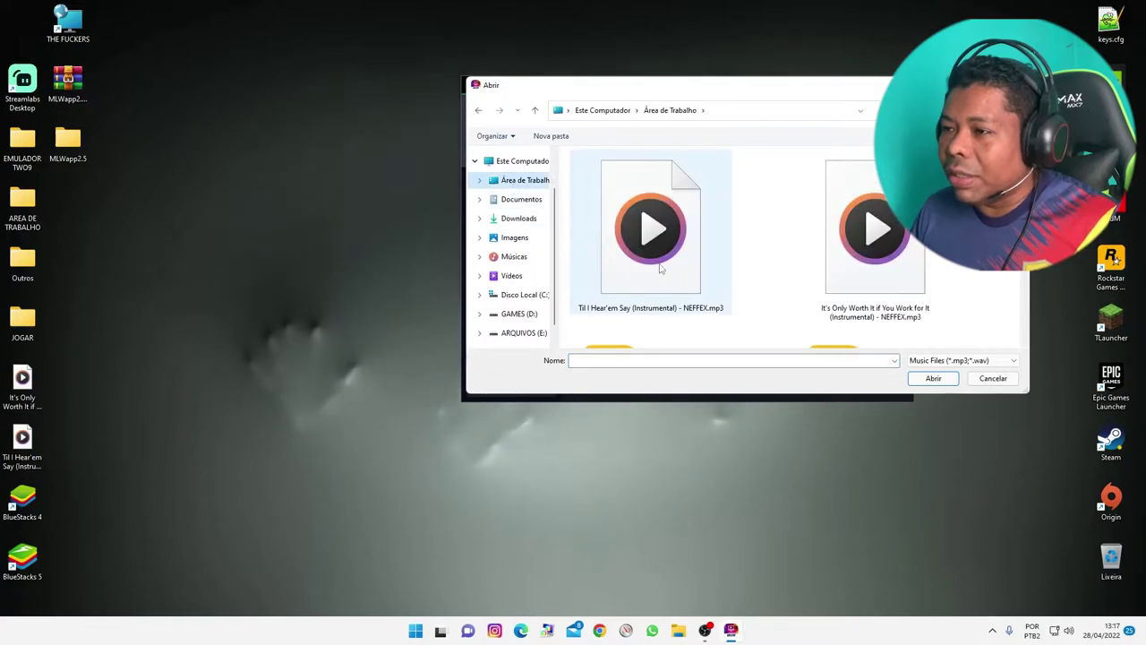
{"action": "double_click", "coordinate": [655, 234]}
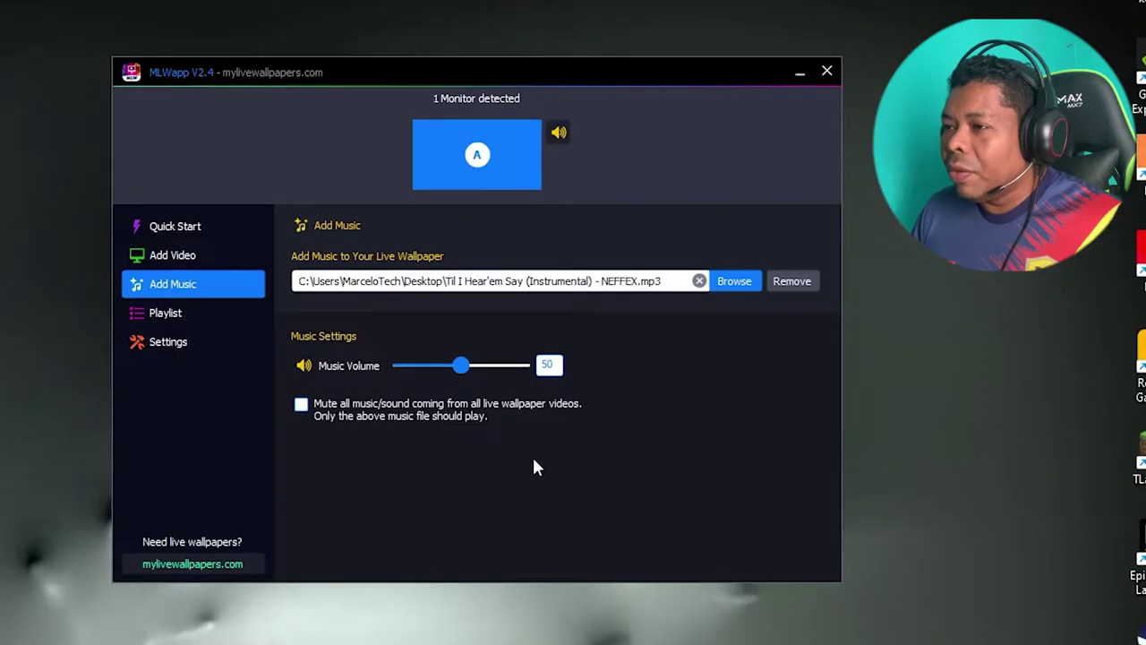
{"action": "mouse_move", "coordinate": [455, 366]}
{"action": "left_mouse_down"}
{"action": "mouse_move", "coordinate": [528, 366]}
{"action": "mouse_move", "coordinate": [472, 365]}
{"action": "left_mouse_up"}
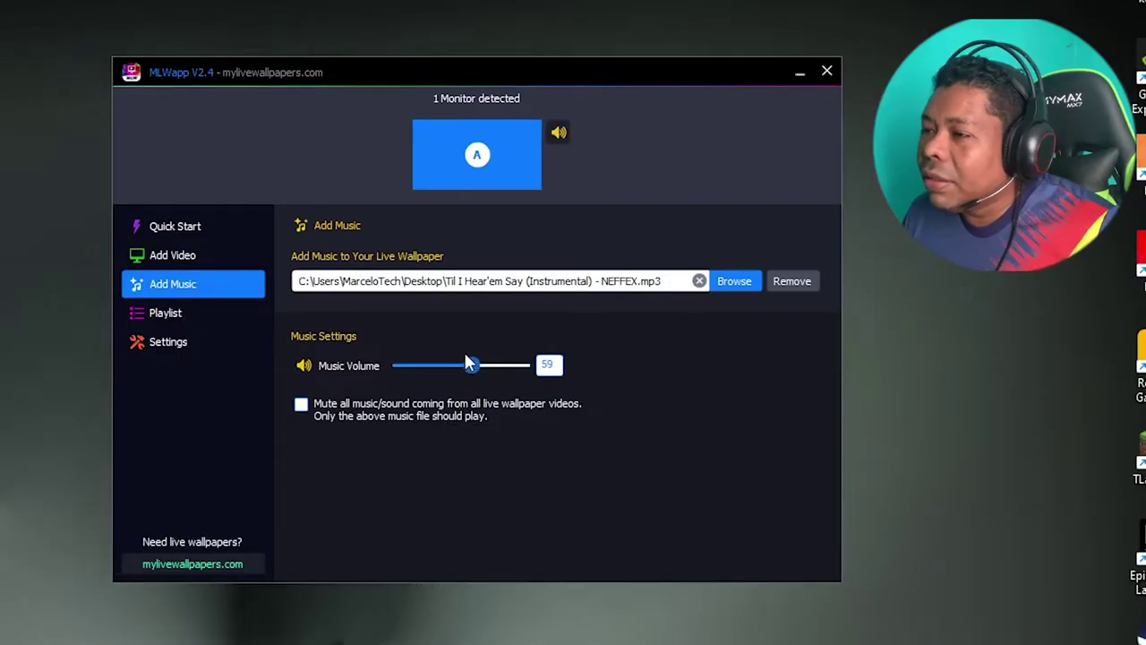
{"action": "left_click", "coordinate": [304, 406]}
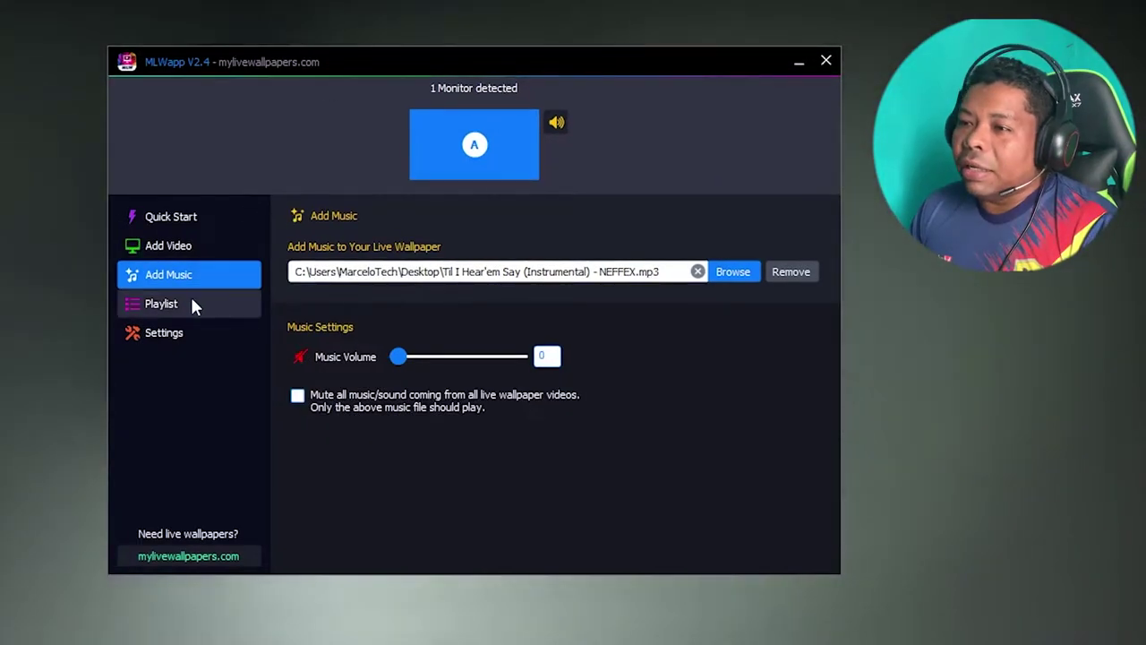
Review the playlist options, the startup and playback settings, and the Quick Start options of MLWapp
{"action": "left_click", "coordinate": [191, 305]}
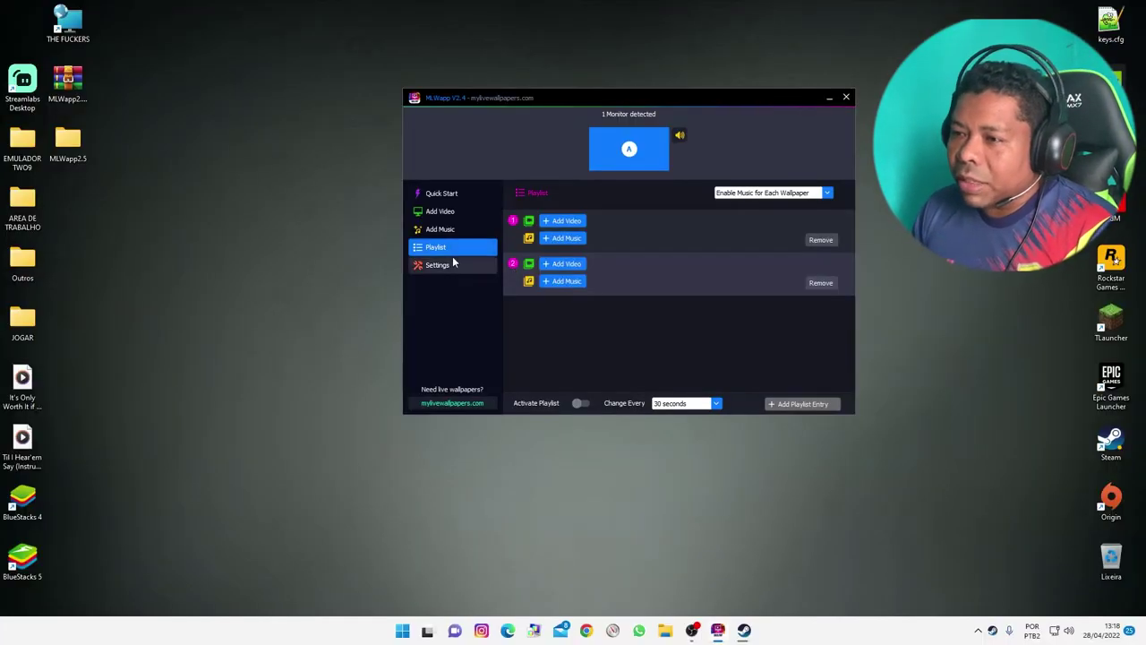
{"action": "left_click", "coordinate": [187, 332]}
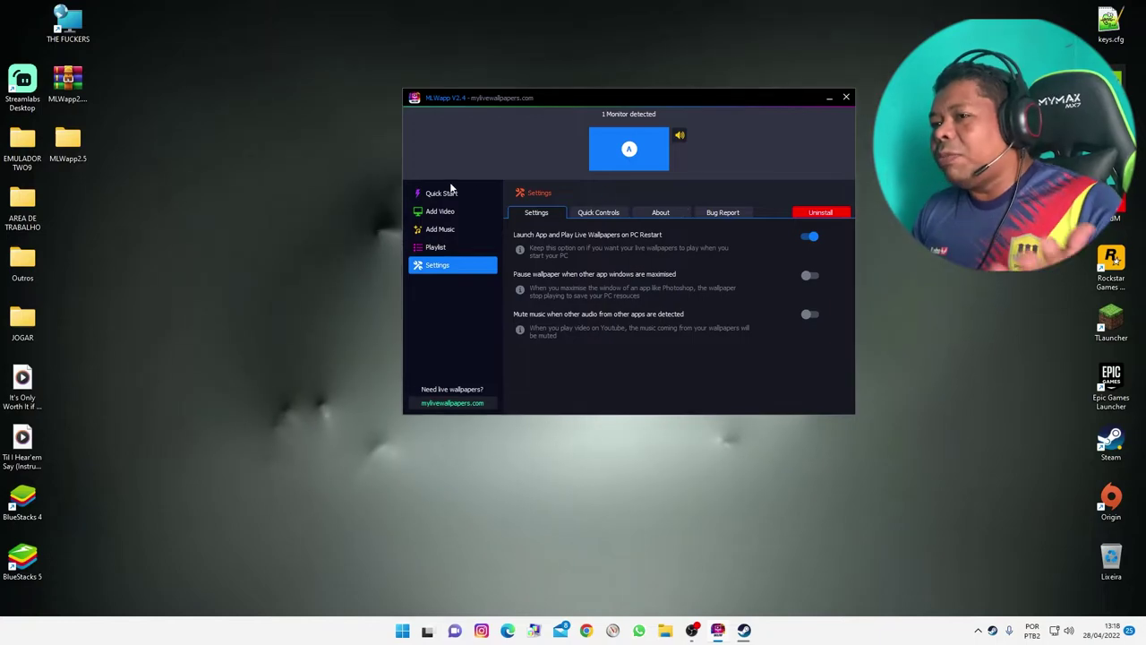
{"action": "left_click", "coordinate": [447, 192]}
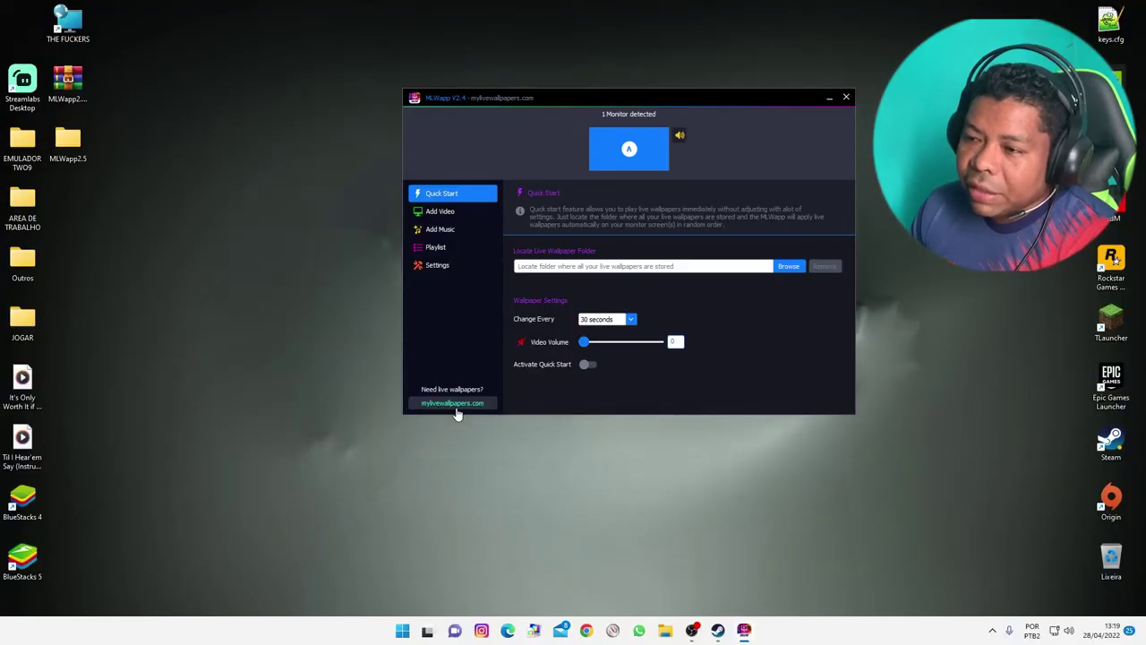
Open the mylivewallpapers.com site from MLWapp in the browser and look through the wallpapers on its home page
{"action": "left_click", "coordinate": [452, 403]}
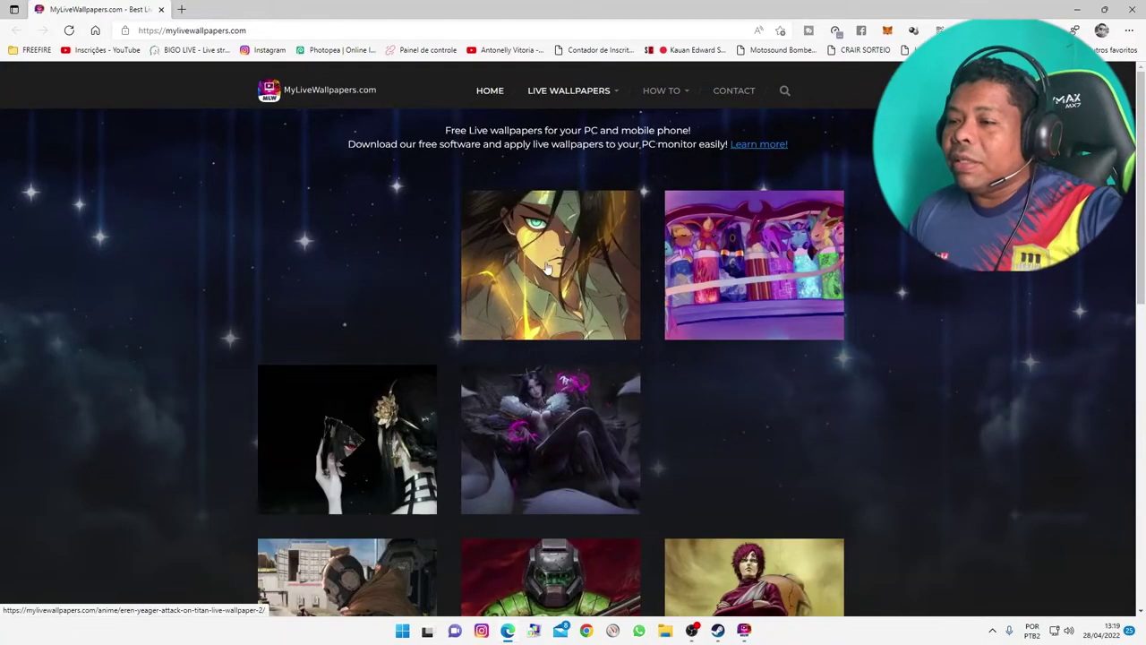
{"action": "scroll", "coordinate": [496, 475], "scroll_direction": "down", "scroll_amount": 9}
{"action": "scroll", "coordinate": [491, 440], "scroll_direction": "up", "scroll_amount": 4}
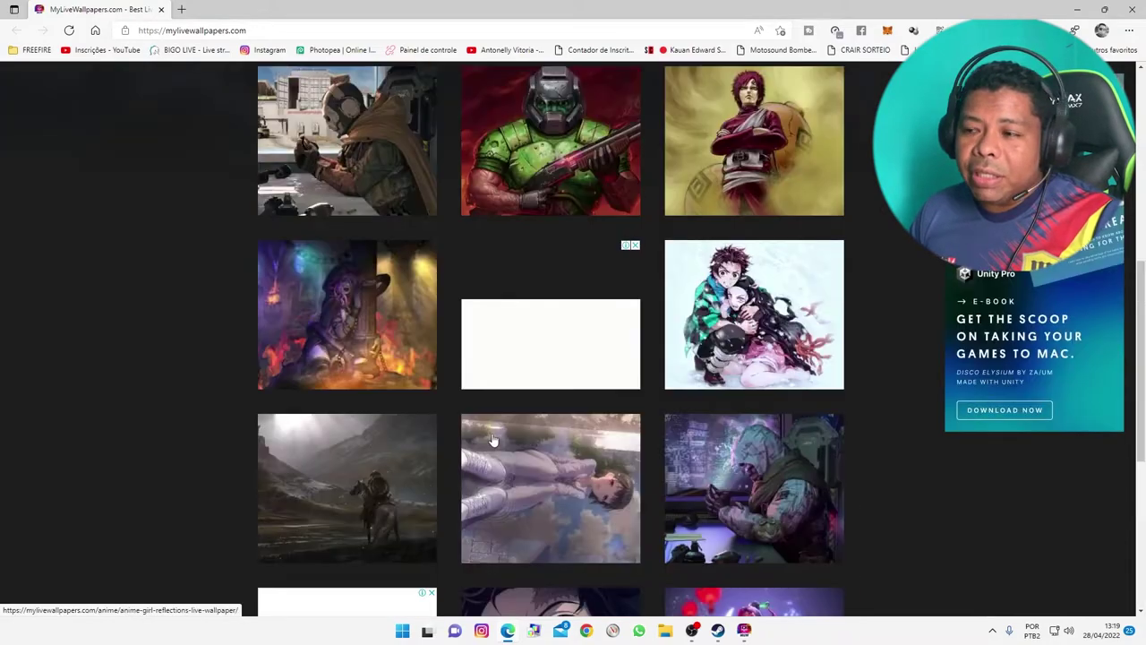
{"action": "scroll", "coordinate": [491, 440], "scroll_direction": "up", "scroll_amount": 10}
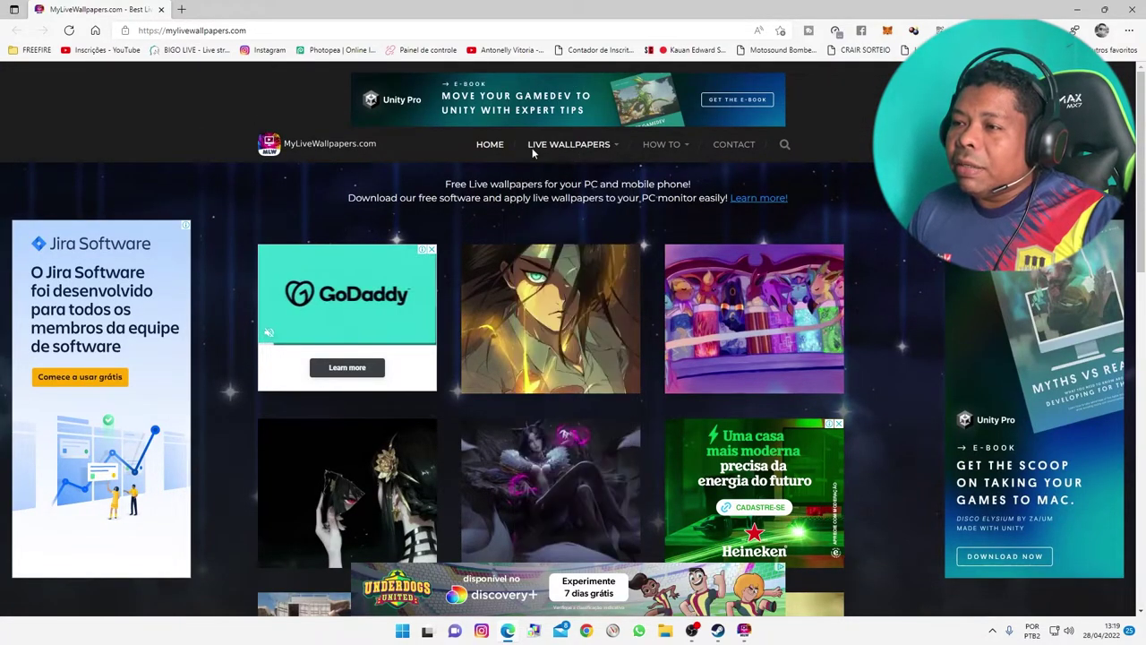
Browse the Games live wallpapers, open the Winter War-Call of Duty Mobile wallpaper and play its preview
{"action": "mouse_move", "coordinate": [549, 146]}
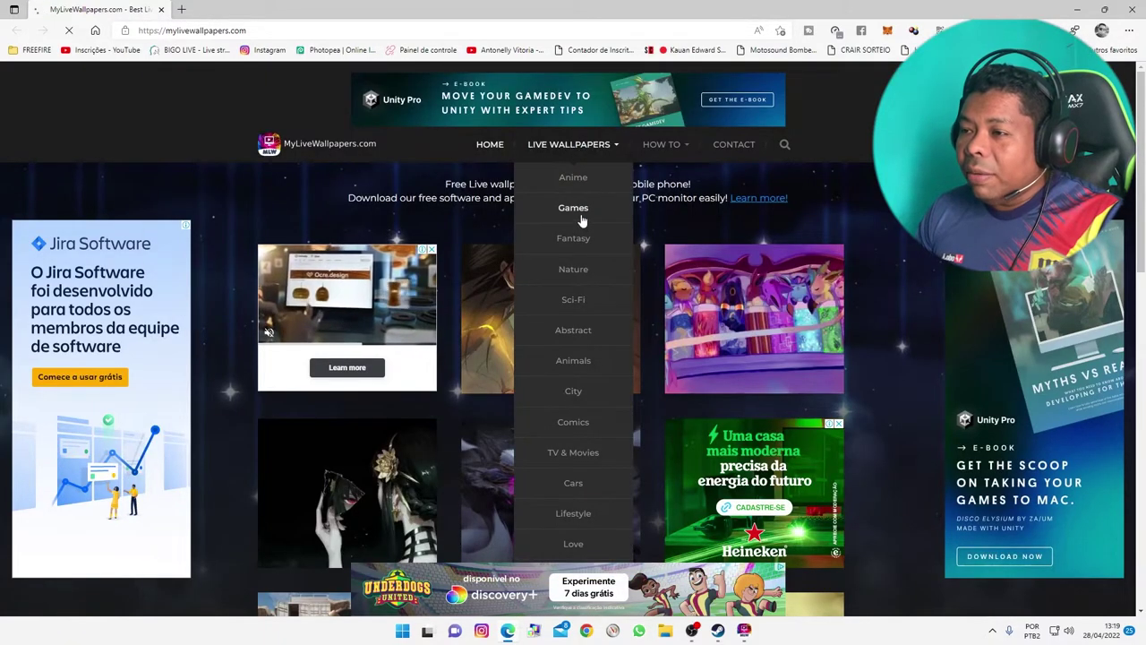
{"action": "left_click", "coordinate": [562, 208]}
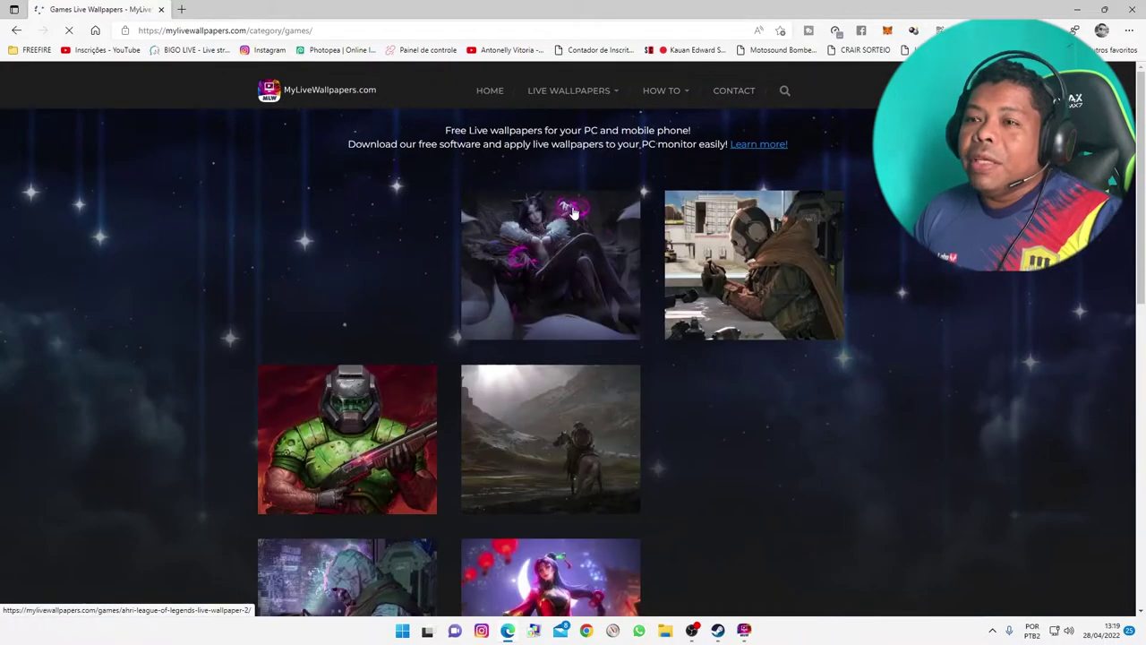
{"action": "scroll", "coordinate": [326, 268], "scroll_direction": "down", "scroll_amount": 5}
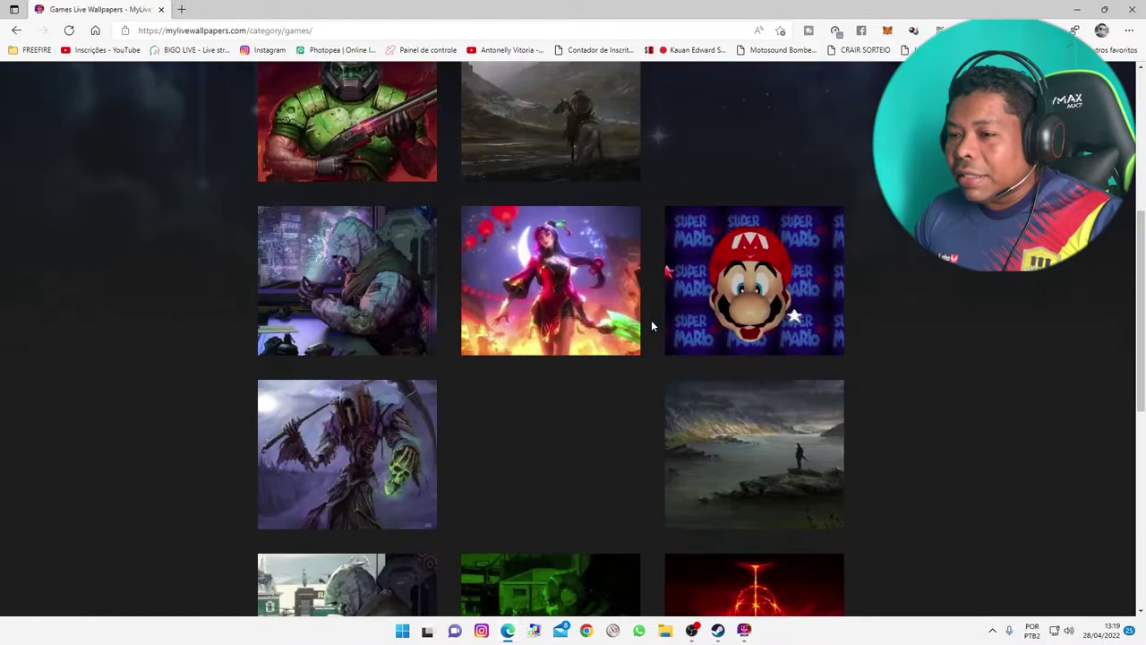
{"action": "scroll", "coordinate": [653, 327], "scroll_direction": "down", "scroll_amount": 4}
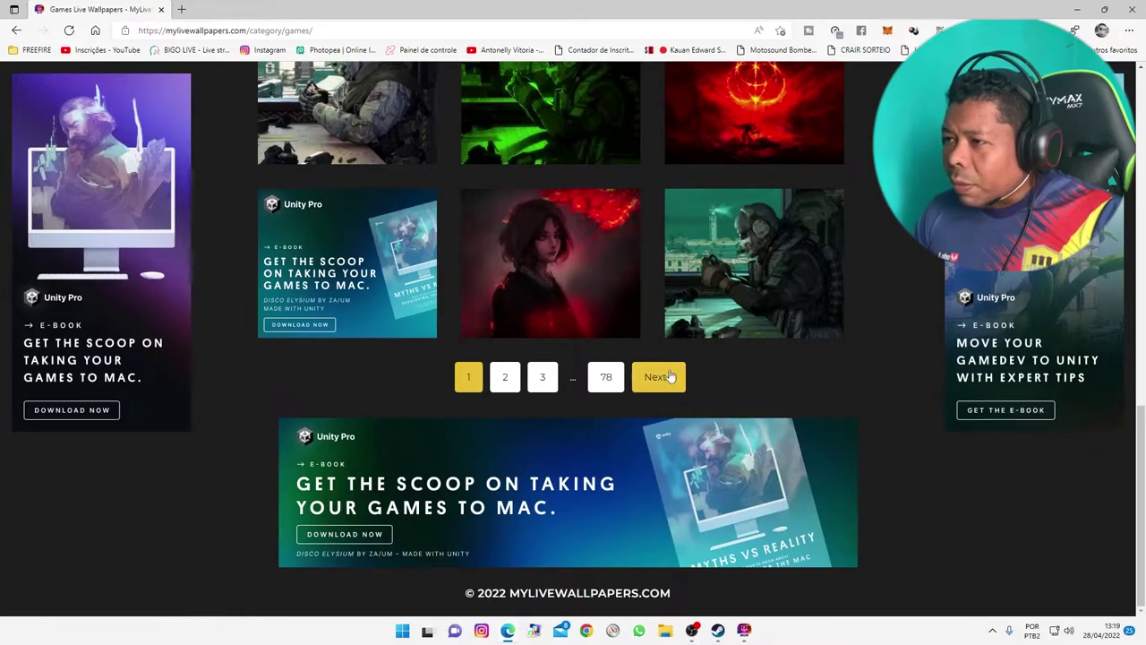
{"action": "scroll", "coordinate": [653, 372], "scroll_direction": "up", "scroll_amount": 3}
{"action": "scroll", "coordinate": [652, 374], "scroll_direction": "down", "scroll_amount": 2}
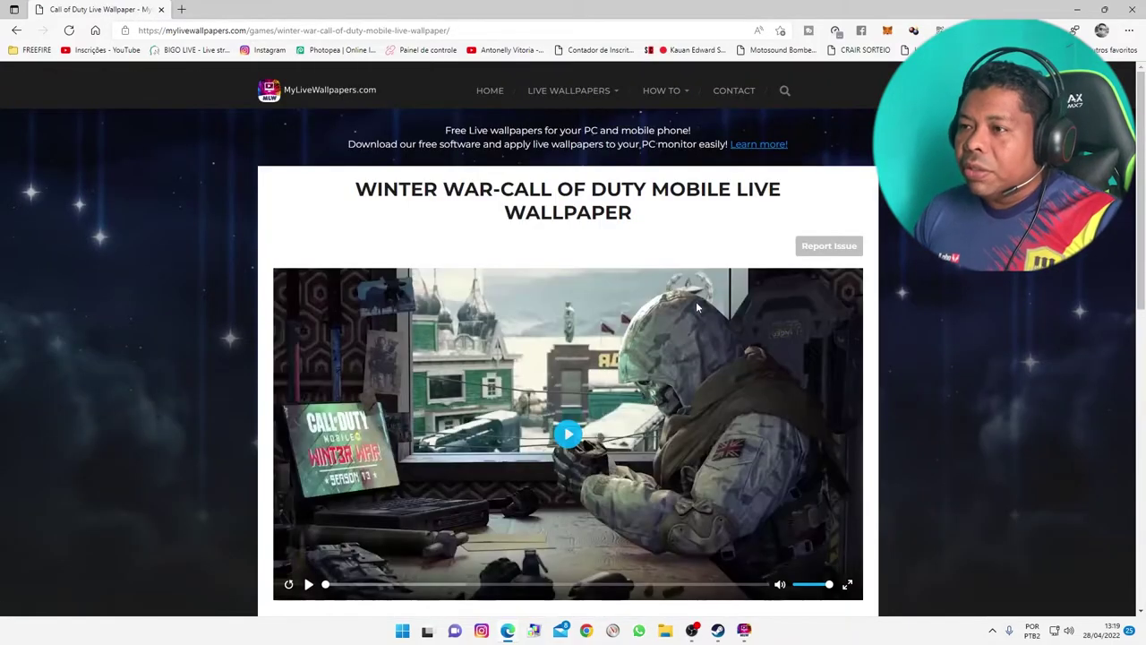
{"action": "scroll", "coordinate": [563, 361], "scroll_direction": "down", "scroll_amount": 1}
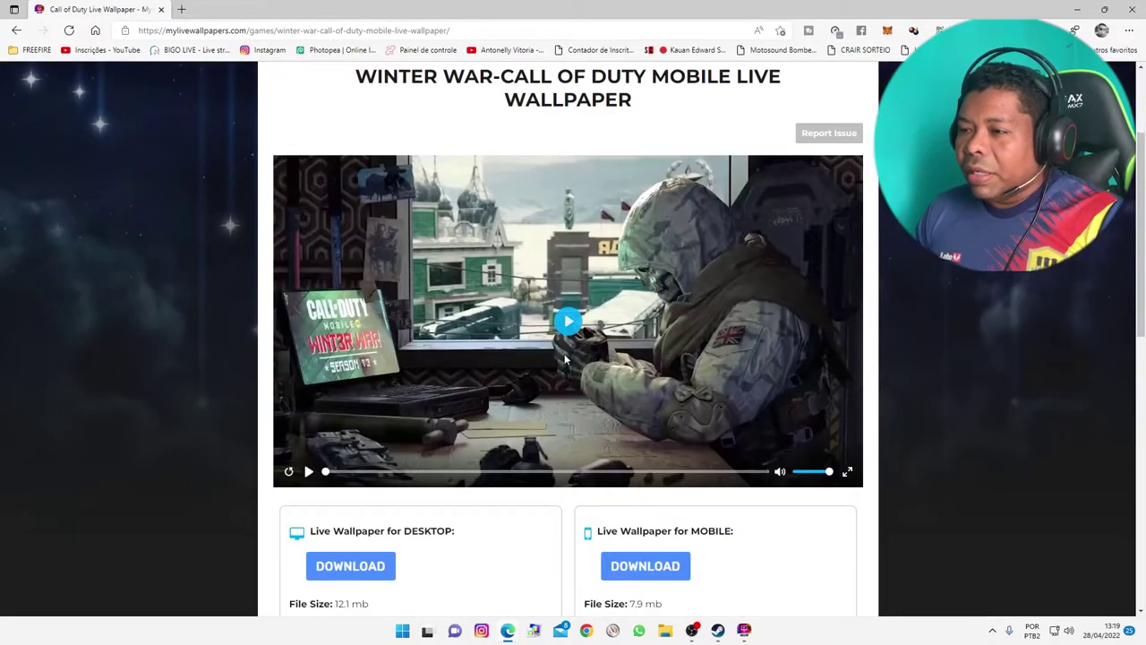
{"action": "left_click", "coordinate": [569, 324]}
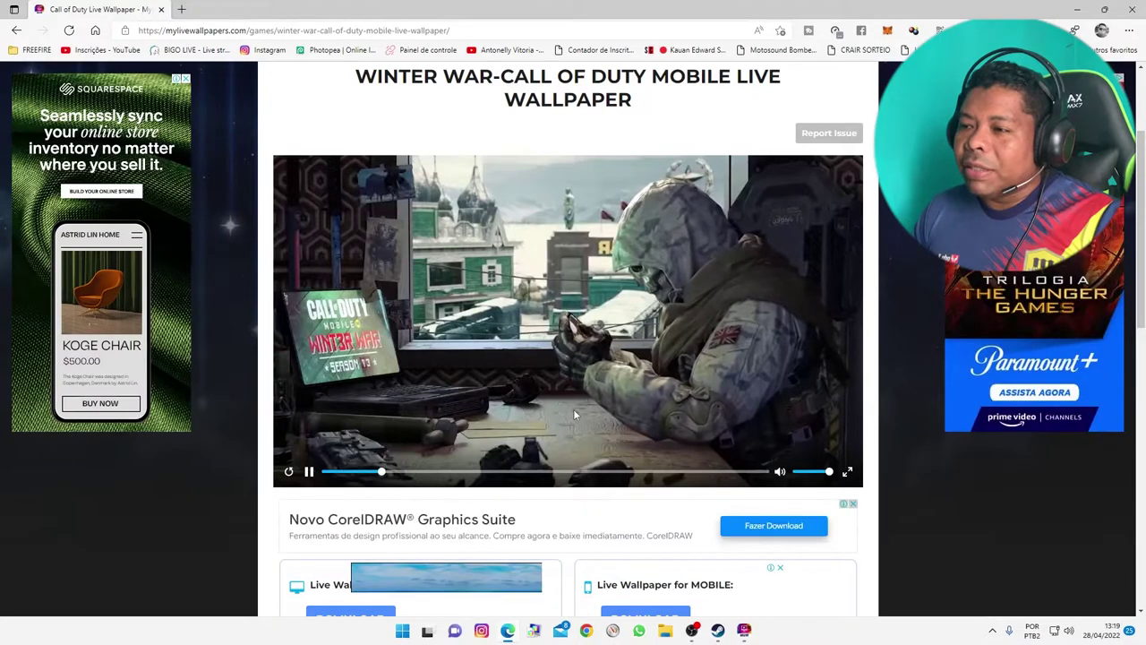
Download the desktop version of the Winter War wallpaper, choosing Downloads > PAPEL DE PAREDE ANIMADO > Wallpapers Downloaded as the save folder
{"action": "scroll", "coordinate": [554, 192], "scroll_direction": "down", "scroll_amount": 3}
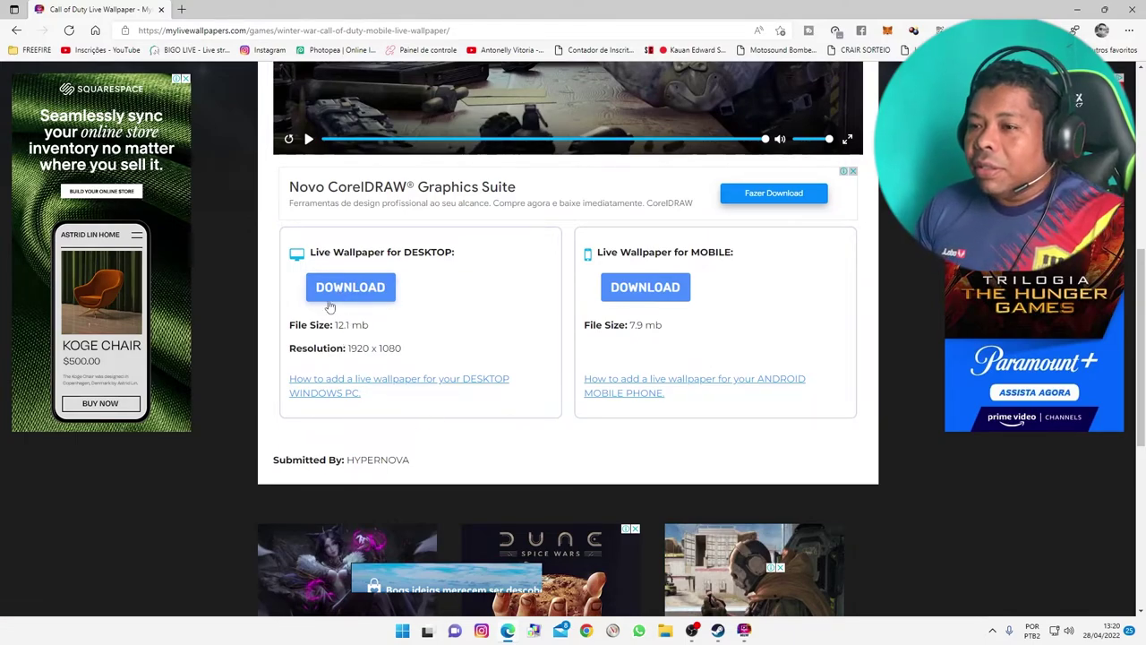
{"action": "left_click", "coordinate": [379, 296]}
{"action": "scroll", "coordinate": [399, 358], "scroll_direction": "down", "scroll_amount": 1}
{"action": "scroll", "coordinate": [501, 378], "scroll_direction": "up", "scroll_amount": 1}
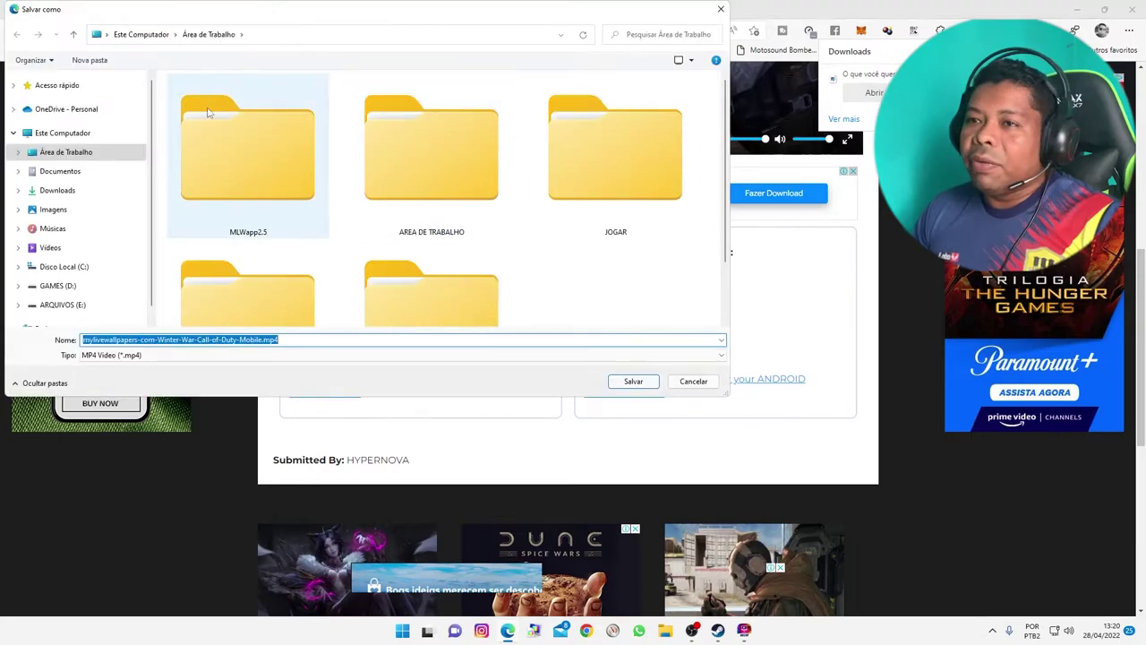
{"action": "left_click", "coordinate": [54, 191]}
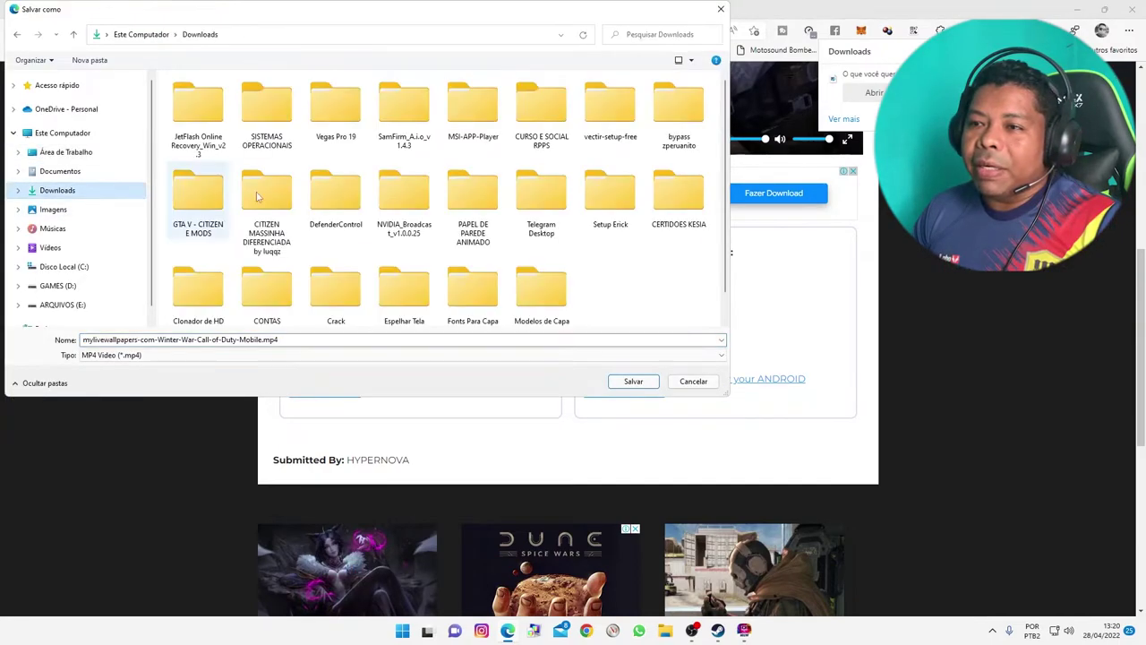
{"action": "double_click", "coordinate": [466, 205]}
{"action": "double_click", "coordinate": [207, 115]}
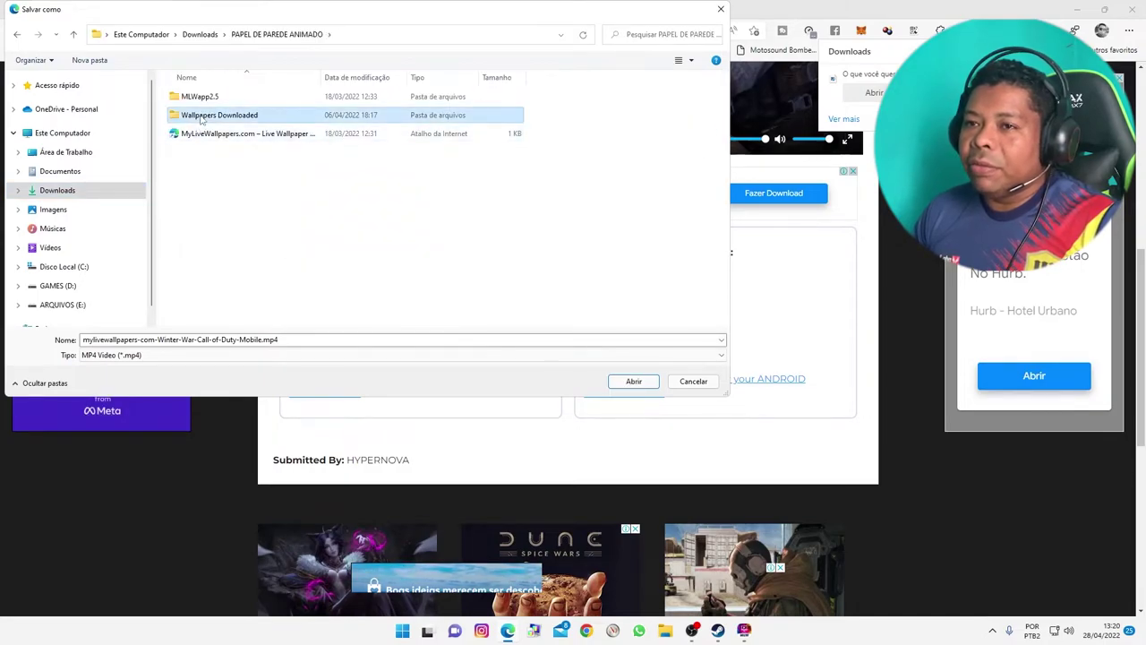